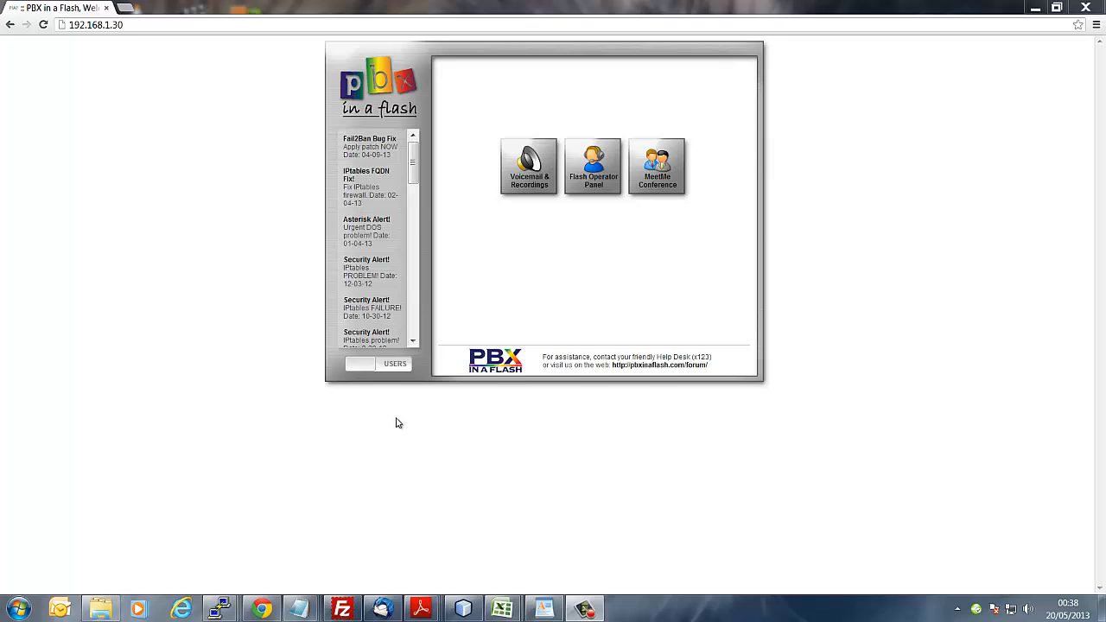
Step: Switch the PBX in a Flash portal from USERS to ADMIN mode
left_click(138, 25)
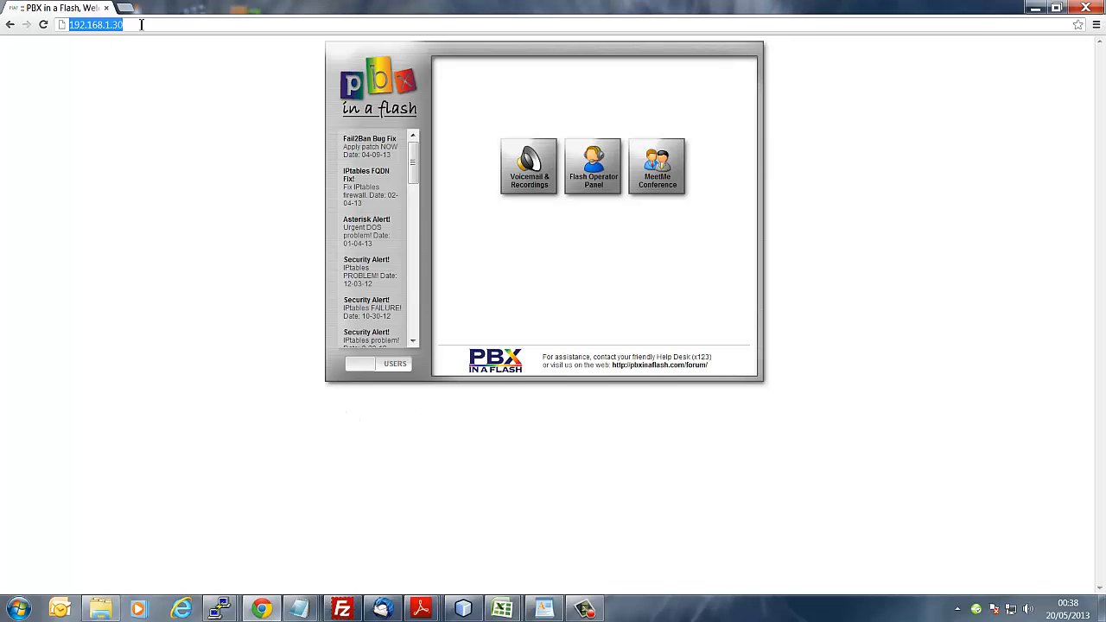
left_click(156, 174)
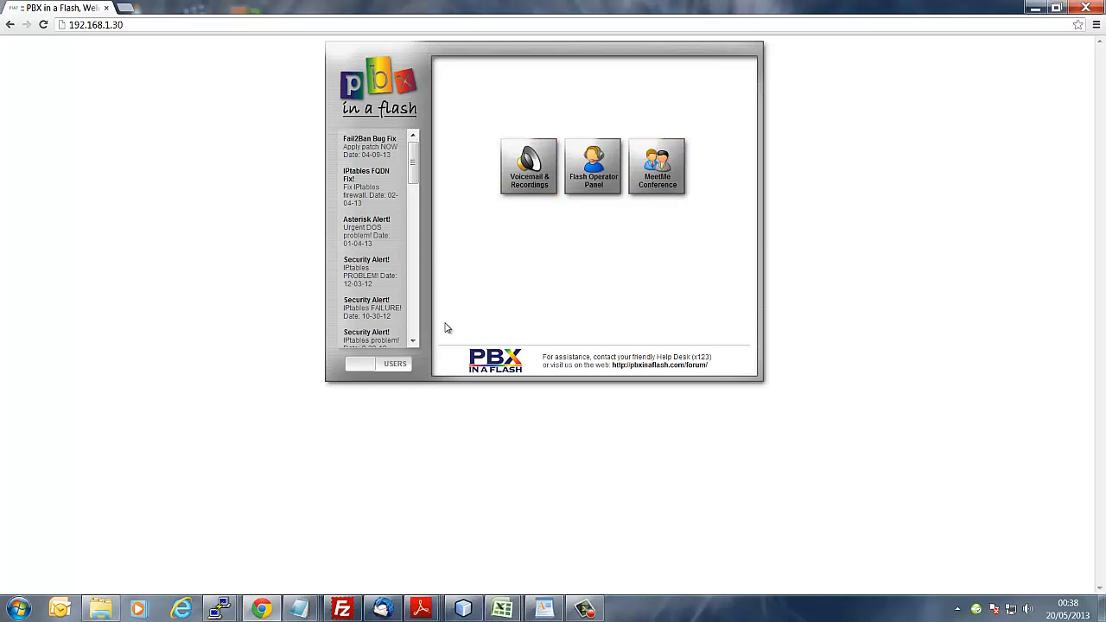
left_click(400, 367)
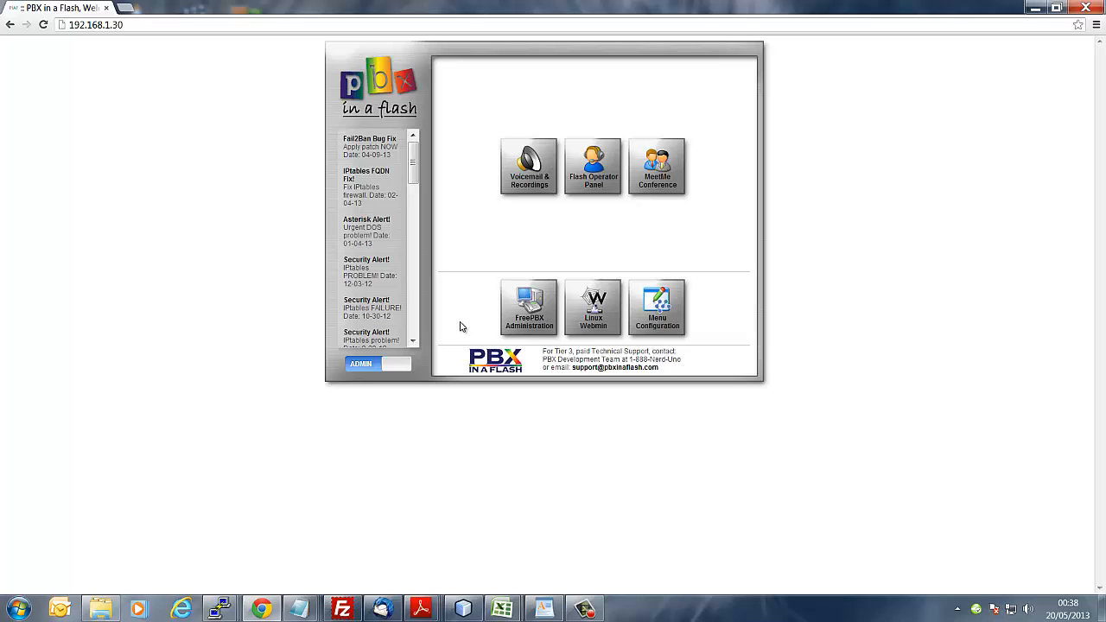
Step: Log in to FreePBX Administration with the admin username and password
left_click(533, 320)
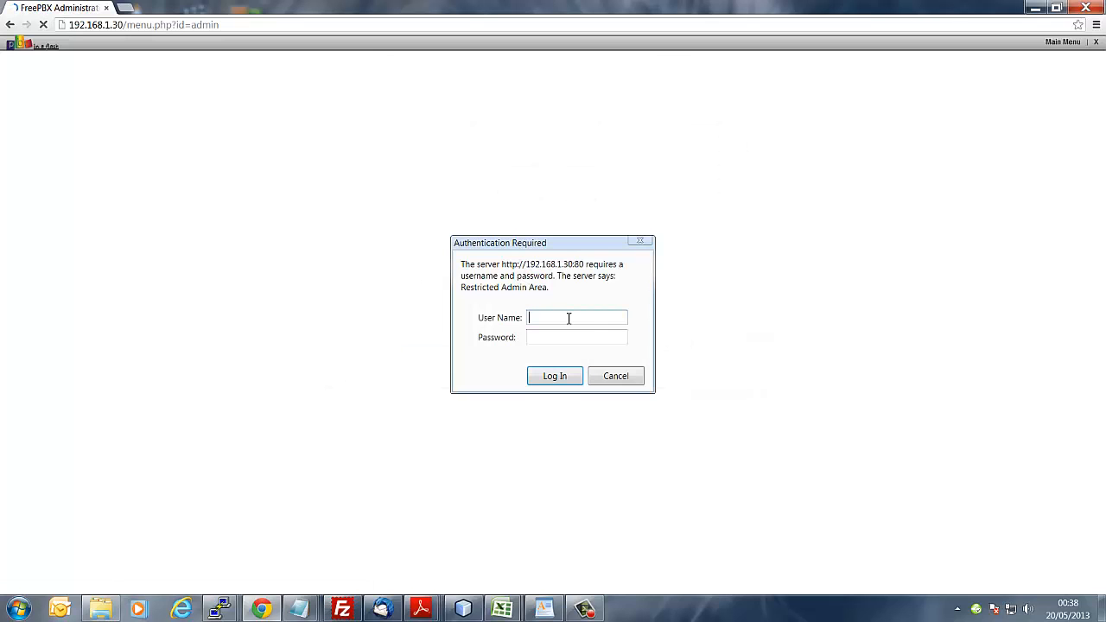
type("maint")
key("Tab")
type("*********")
left_click(551, 377)
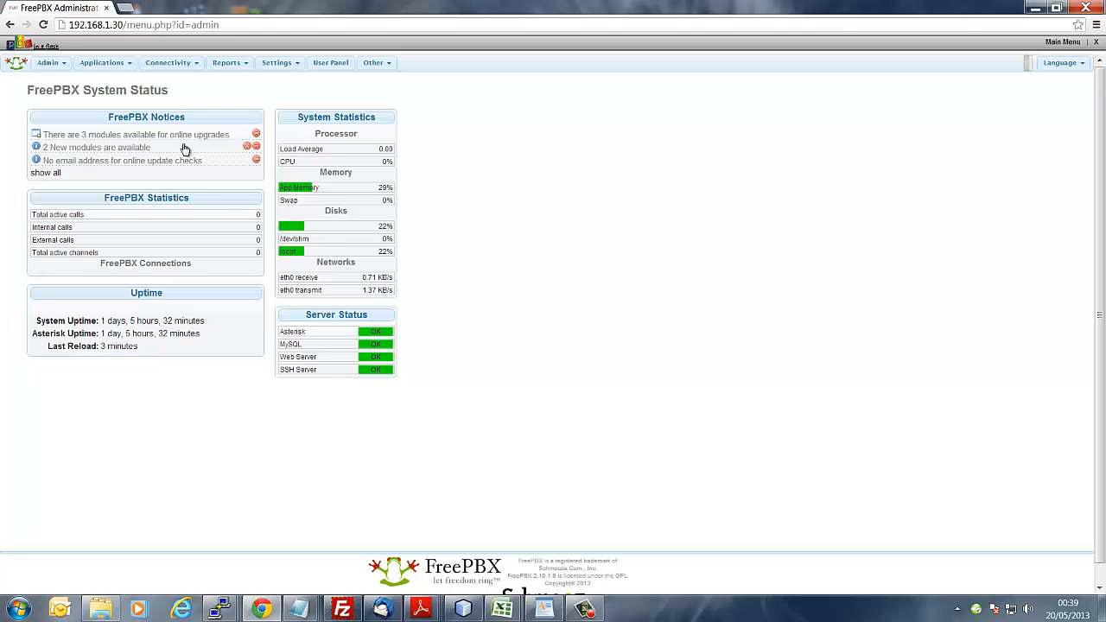
Step: Go to Applications > Extensions to reach the Add an Extension page
left_click(127, 68)
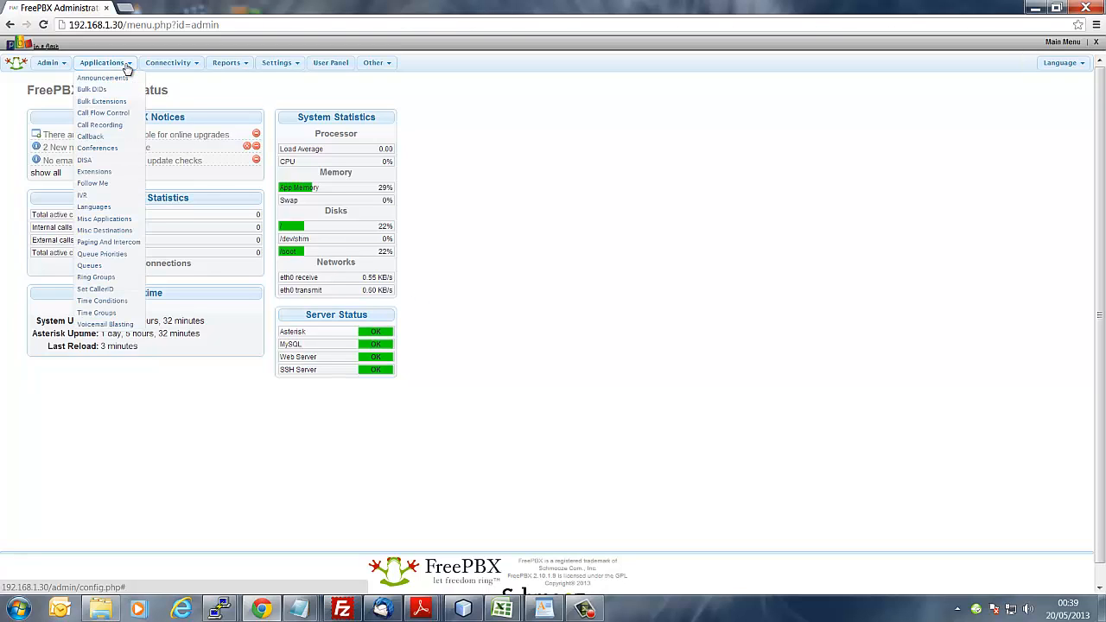
left_click(109, 172)
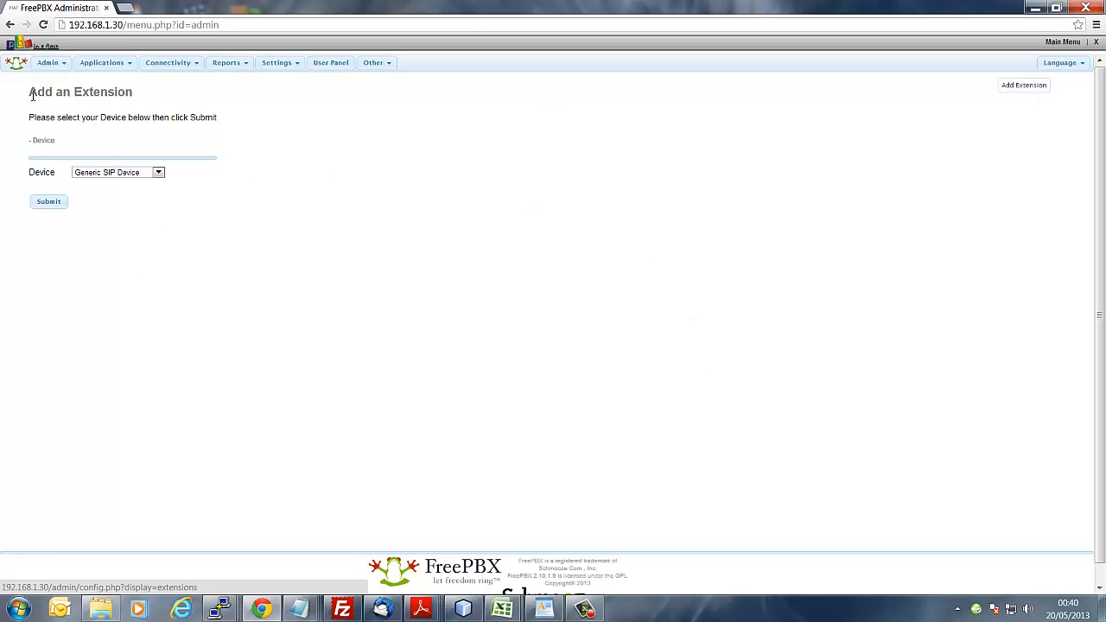
left_click_drag(29, 91, 134, 92)
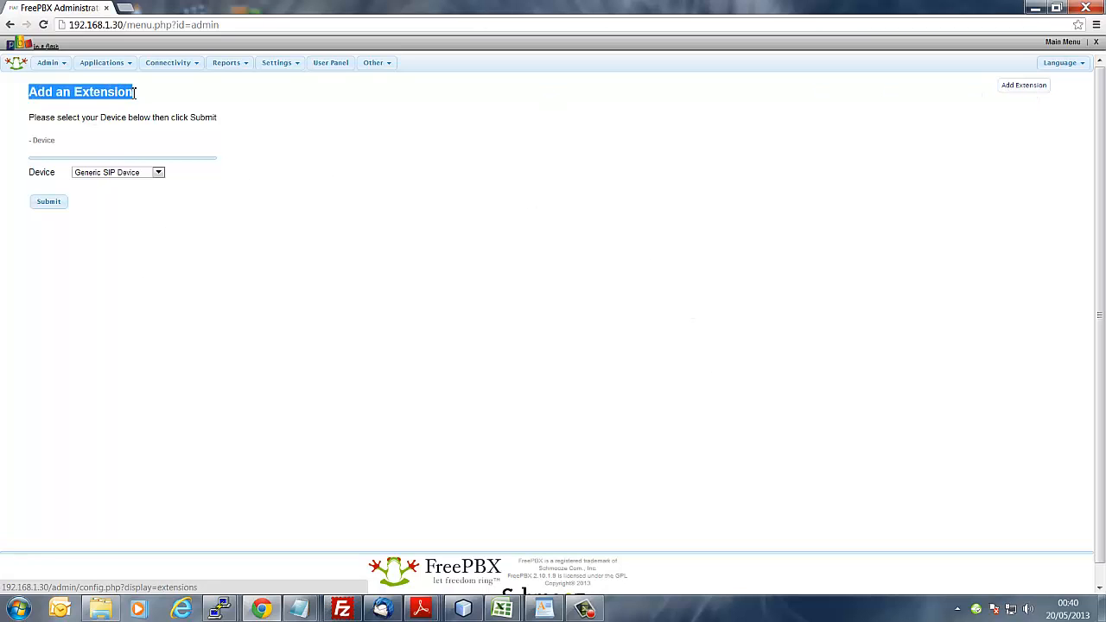
left_click(195, 97)
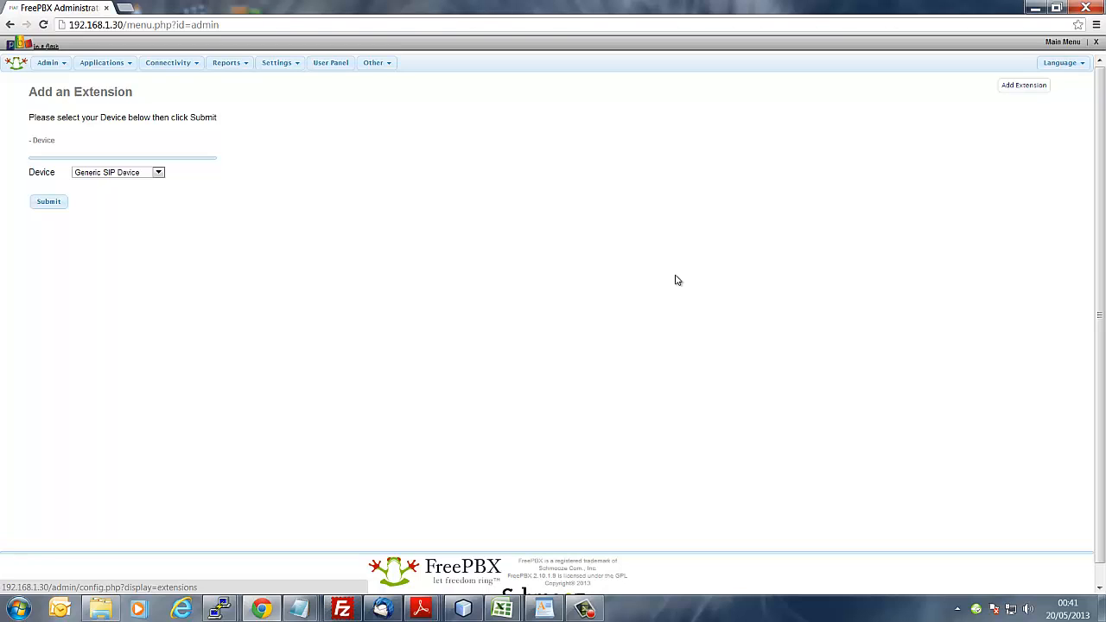
Step: In a new tab, Google 'bitmill random password' and open The Bitmill's password generator
left_click(125, 9)
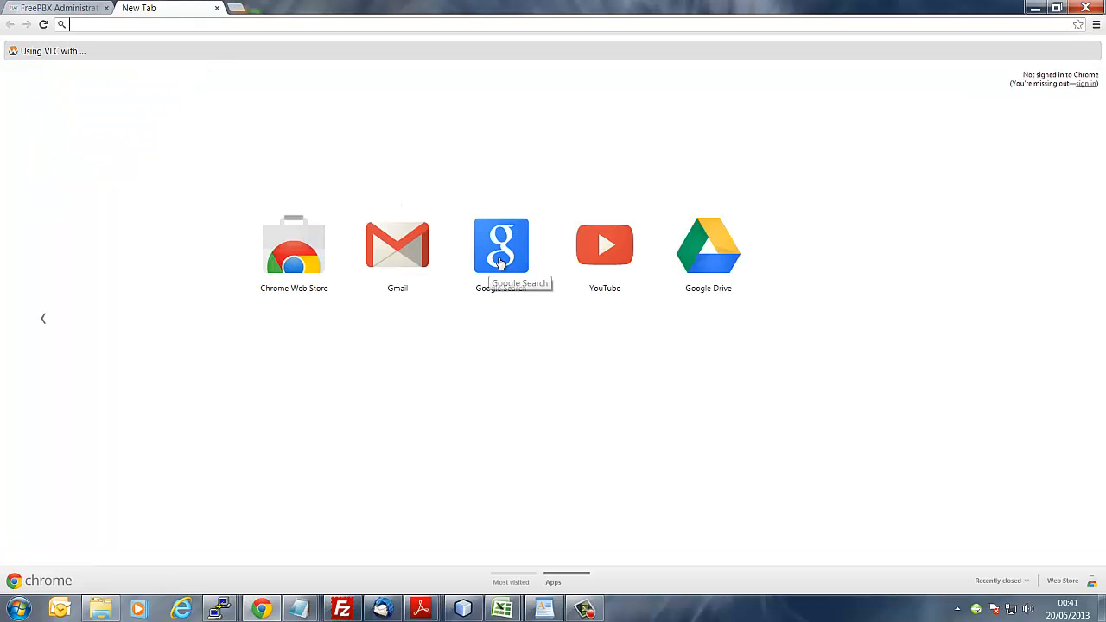
left_click(501, 263)
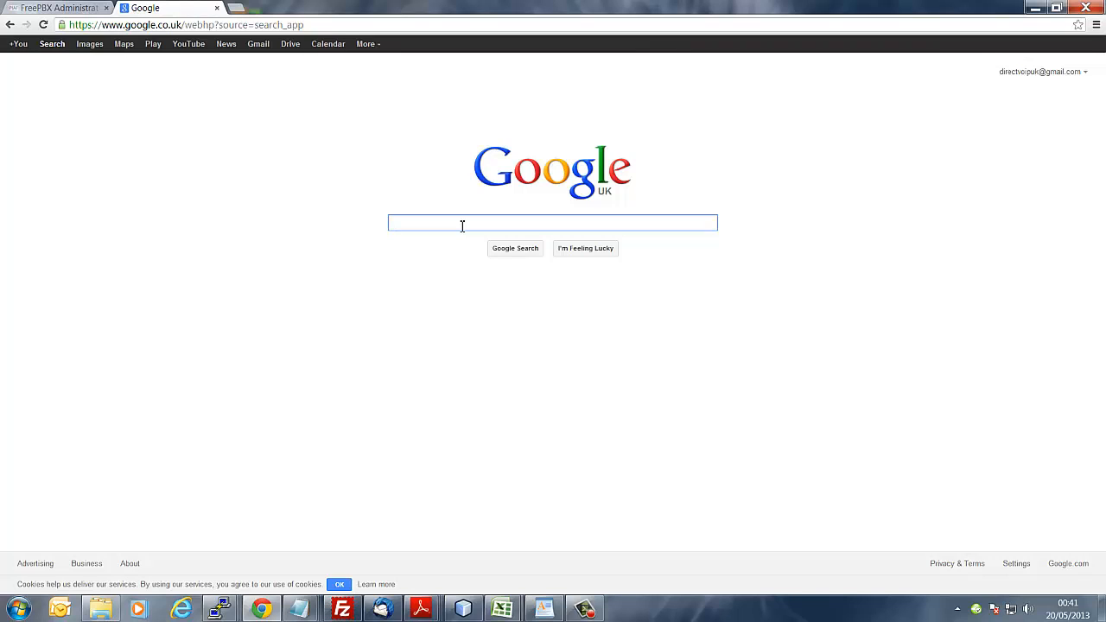
type("bi")
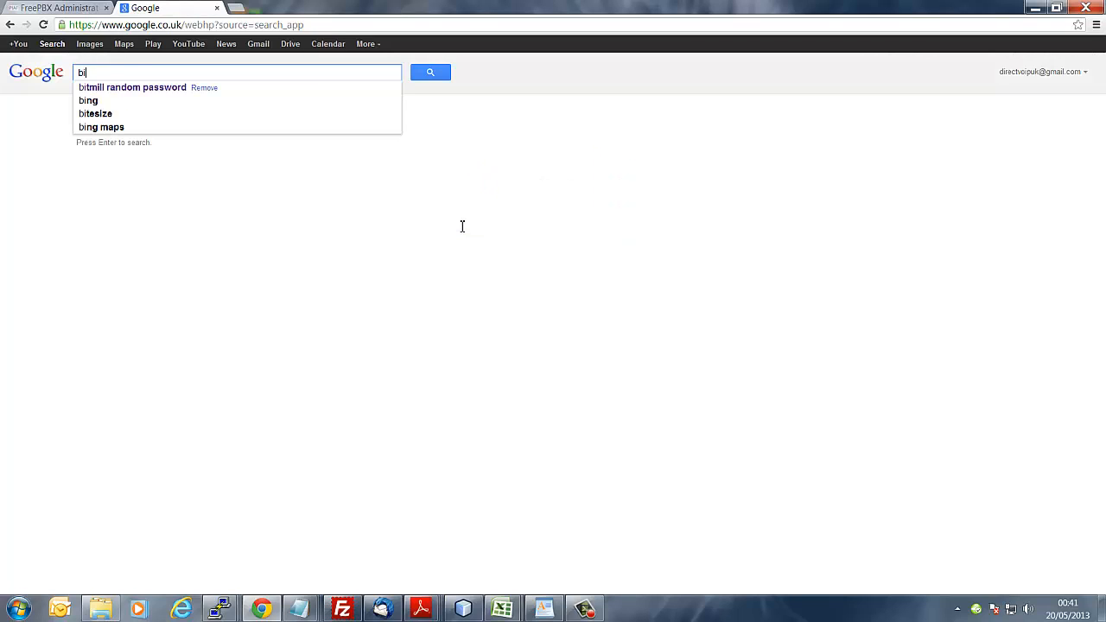
type("tmill ")
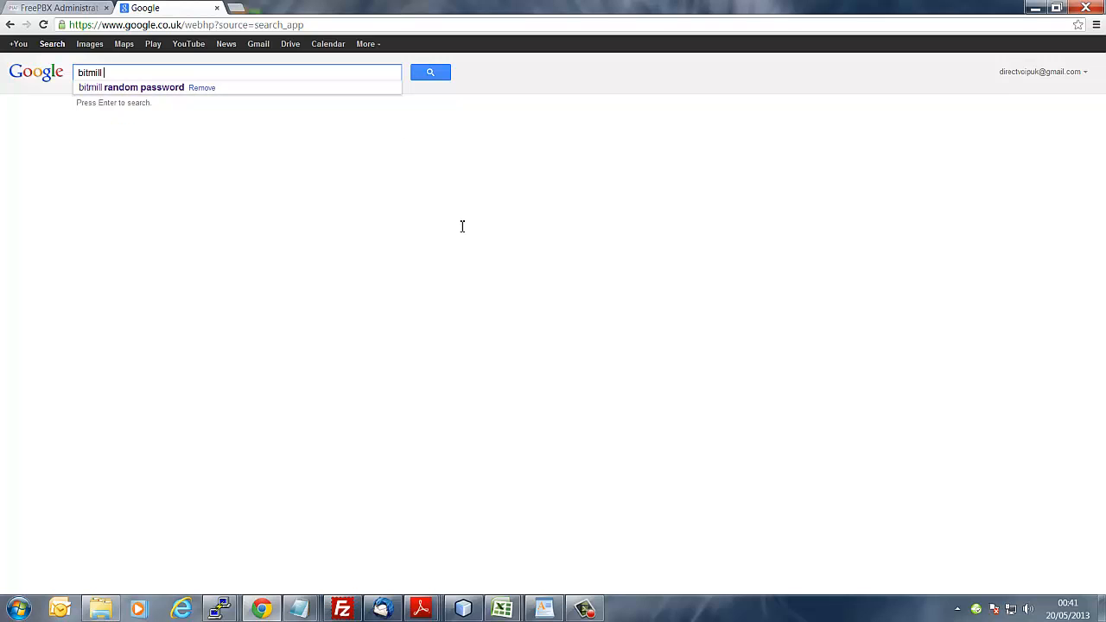
type("ra")
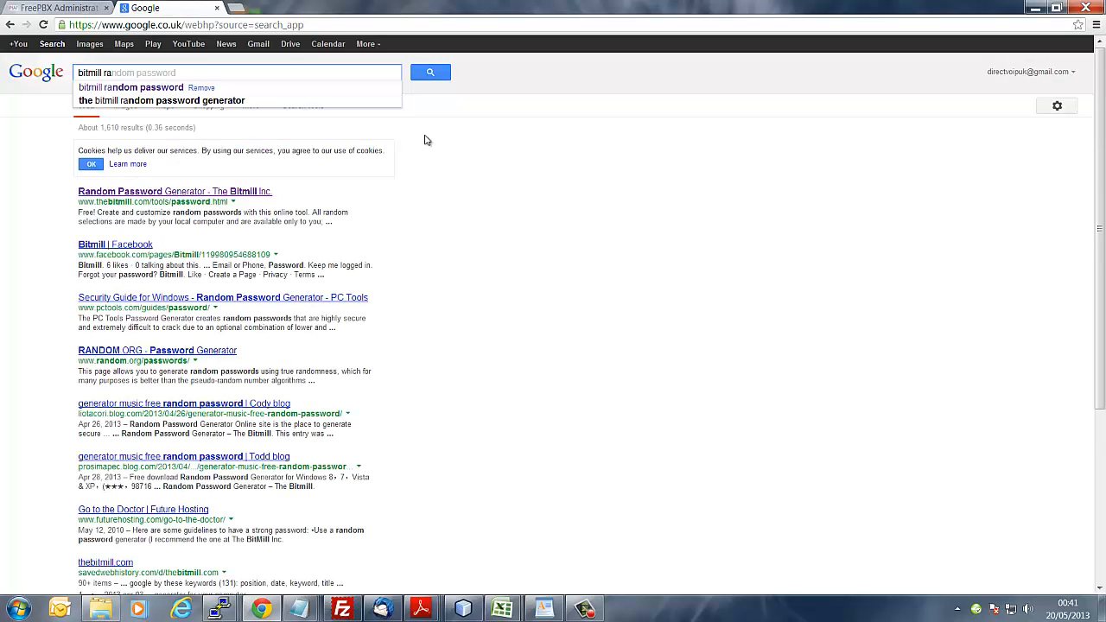
left_click(129, 87)
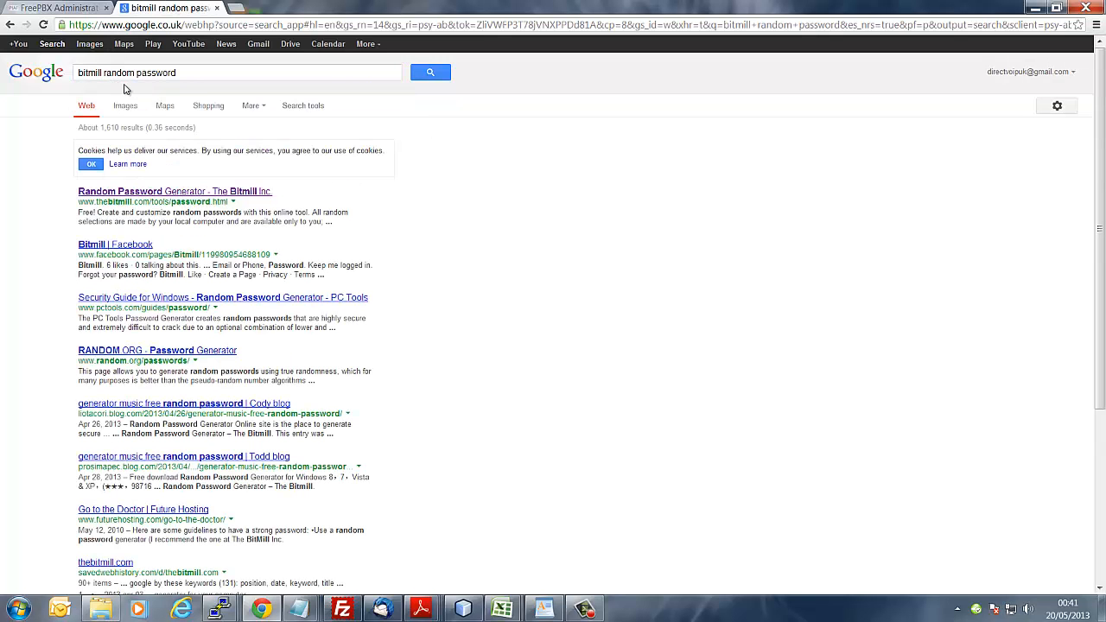
left_click(160, 191)
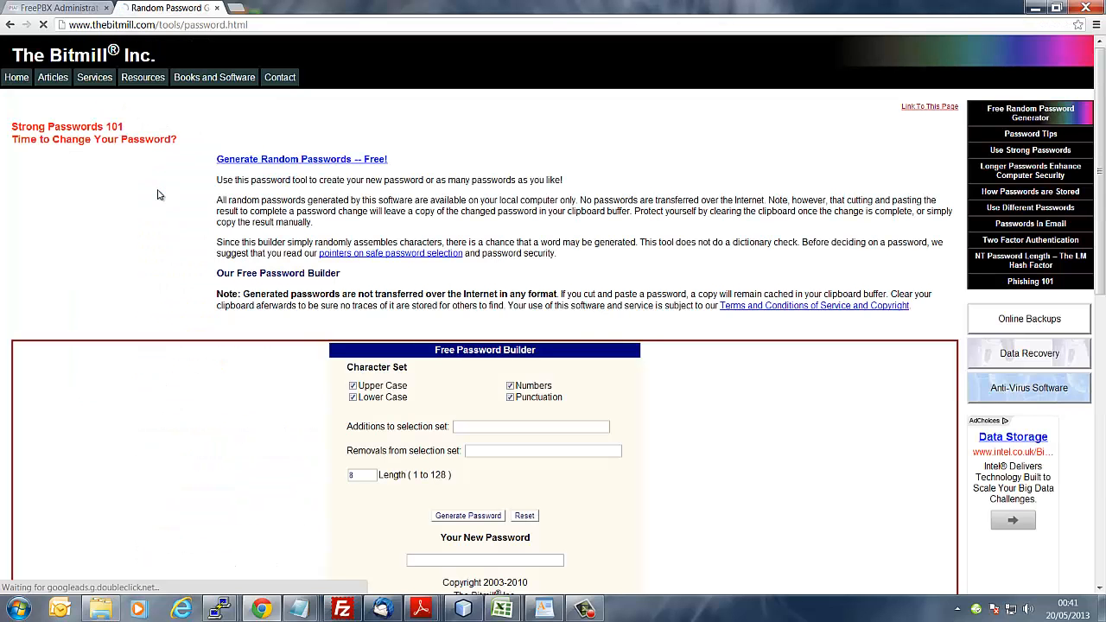
Step: Set the Bitmill password length to 10 and generate a random password
scroll(308, 261, "down", 1)
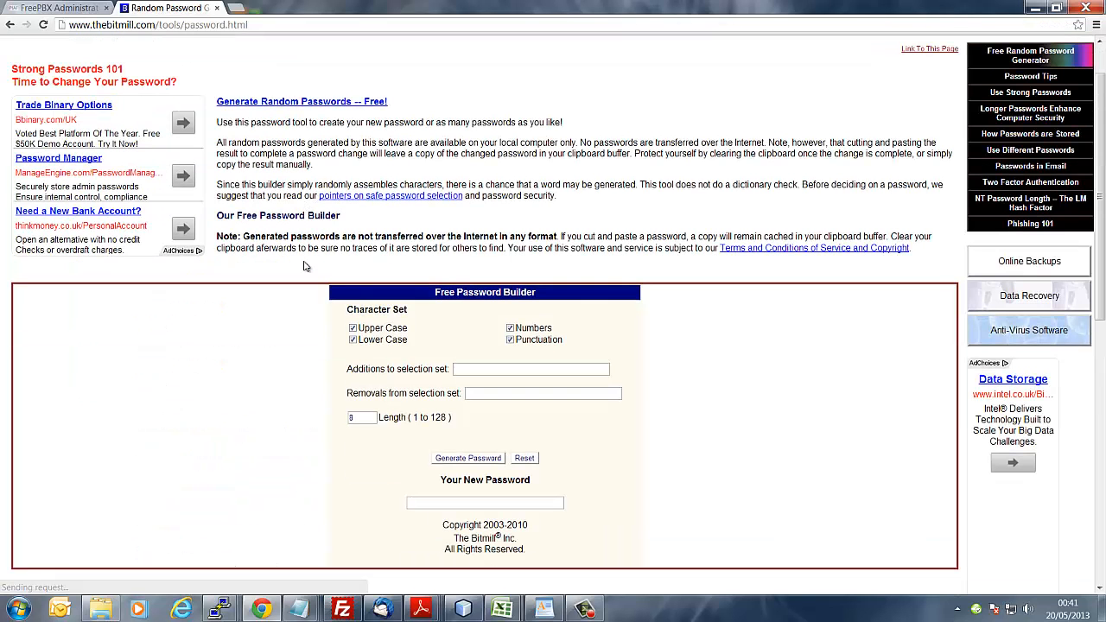
double_click(366, 418)
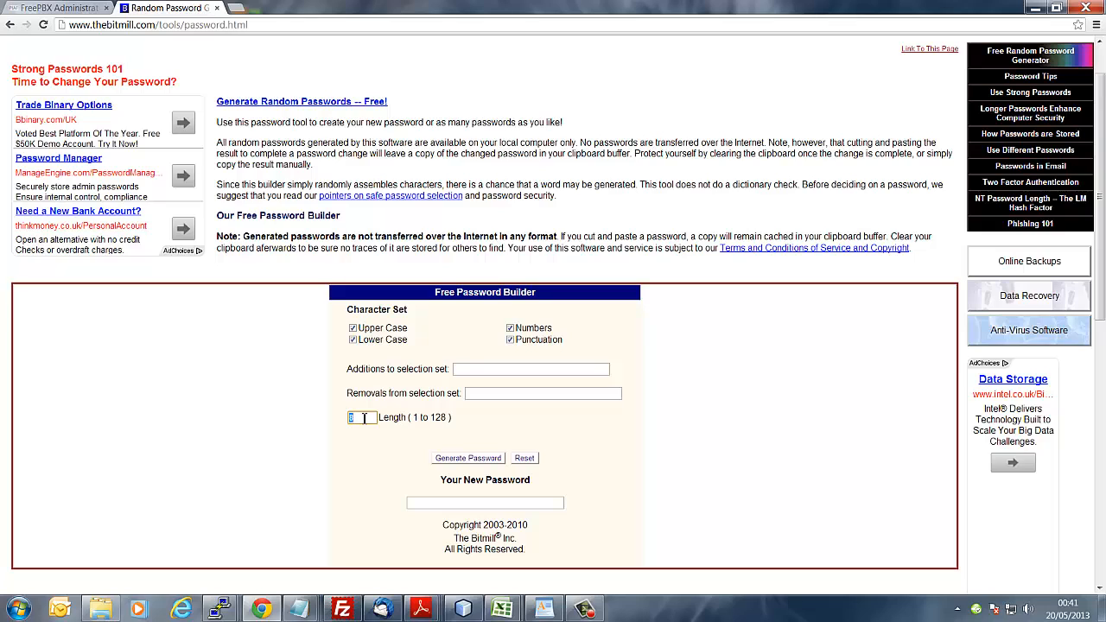
type("10")
left_click(467, 463)
left_click_drag(406, 502, 405, 502)
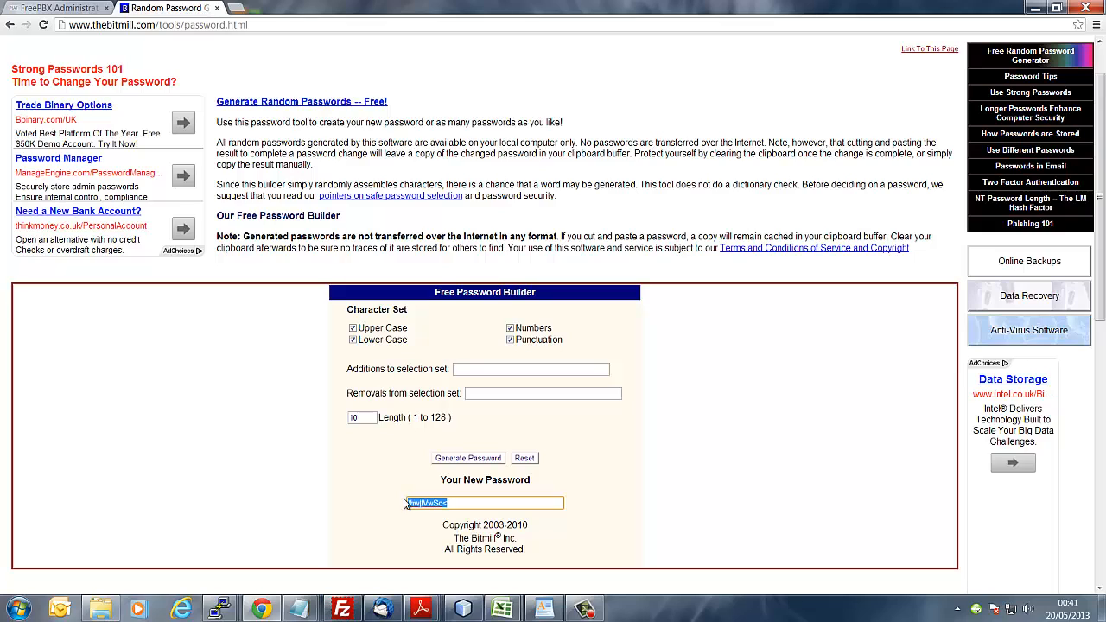
left_click(472, 460)
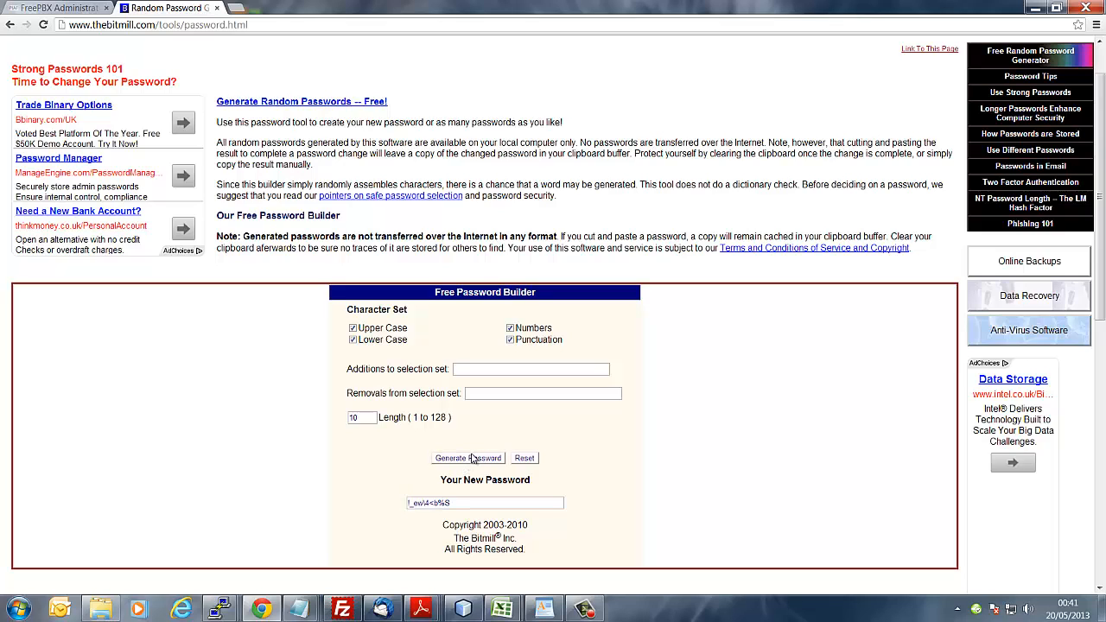
left_click(472, 459)
left_click(472, 459)
left_click(472, 459)
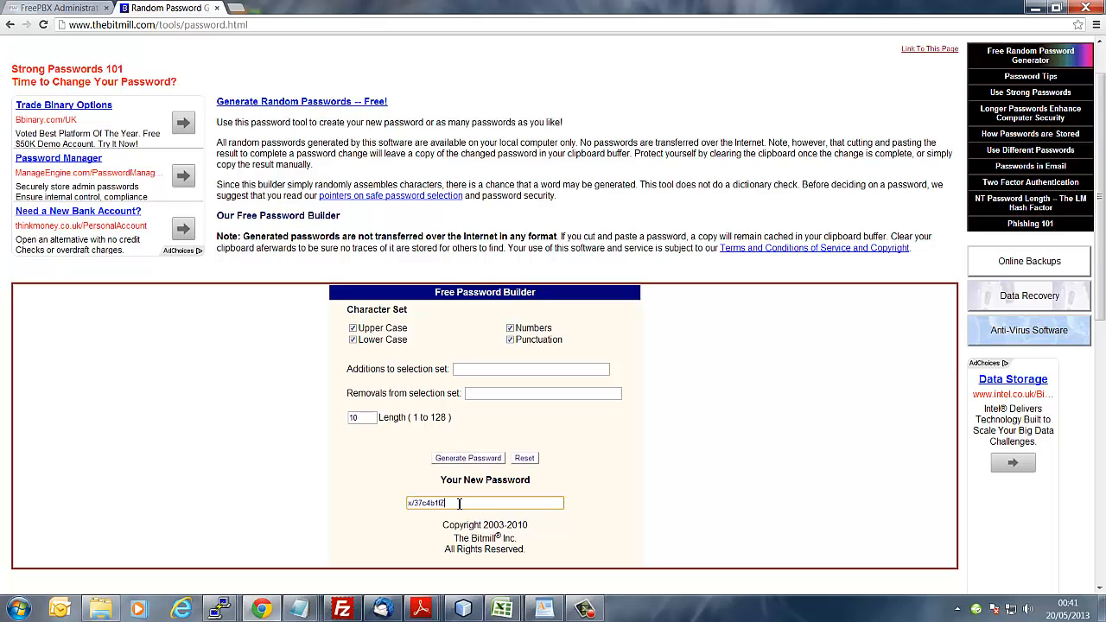
Step: Copy the generated 10-character password and return to the FreePBX tab
left_click_drag(459, 503, 405, 500)
right_click(428, 505)
left_click(463, 277)
left_click(50, 8)
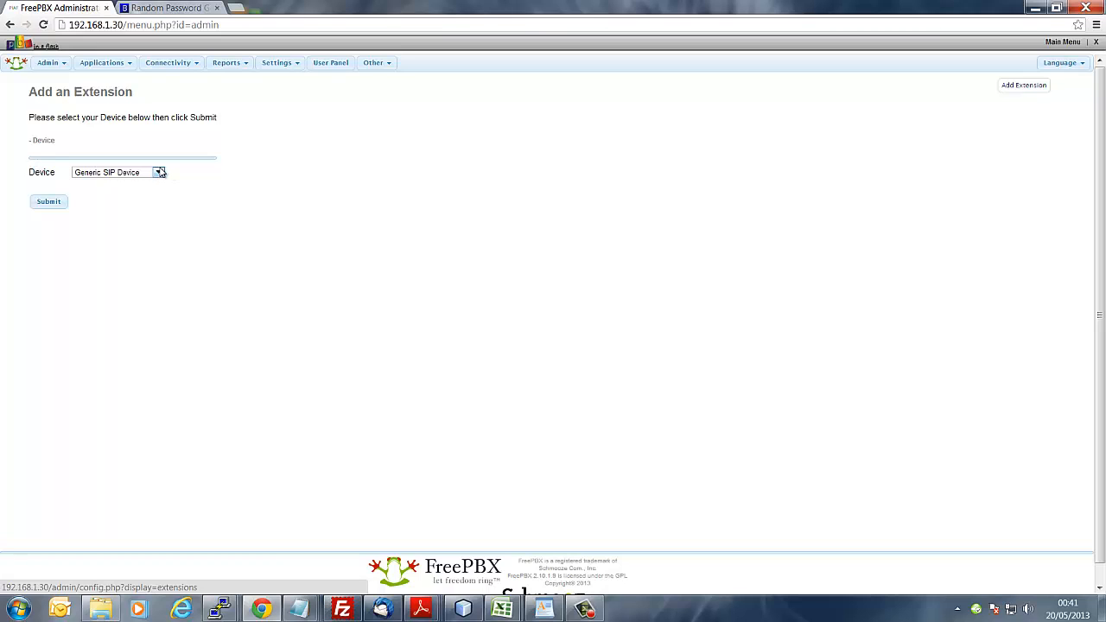
Step: Start a Generic SIP extension with User Extension 100 and the user's first name as Display Name
left_click(49, 202)
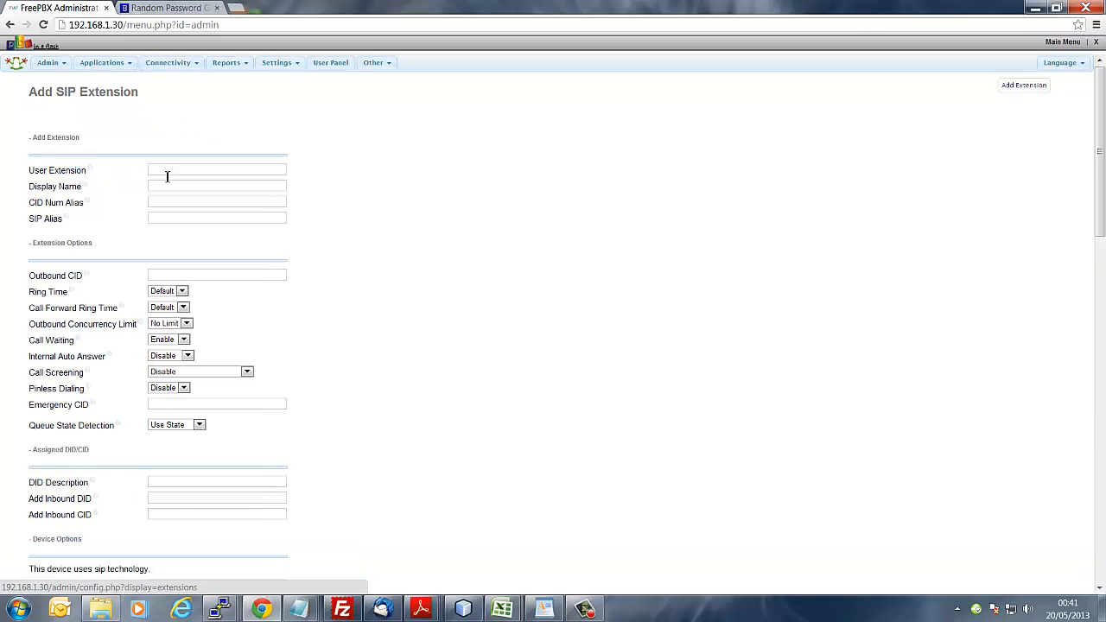
left_click(212, 169)
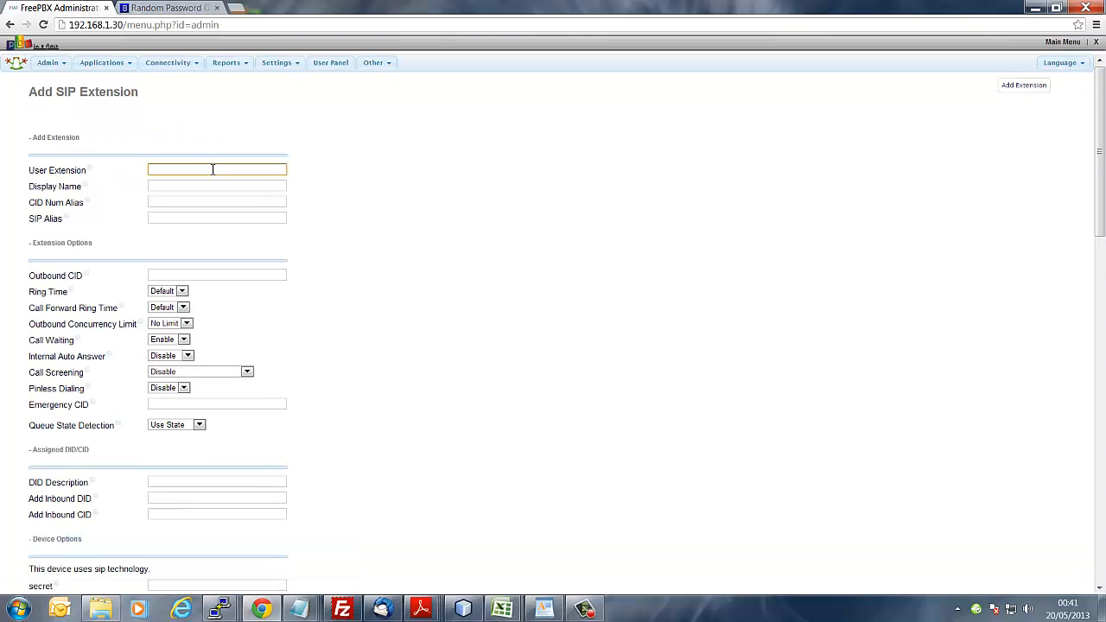
type("100")
left_click(395, 205)
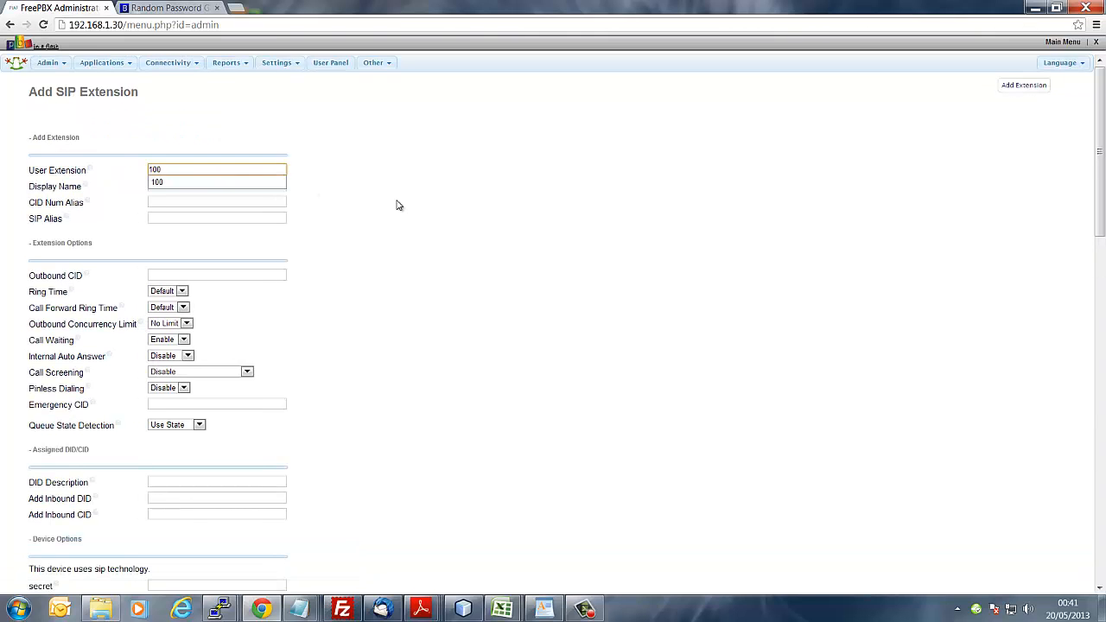
left_click(259, 188)
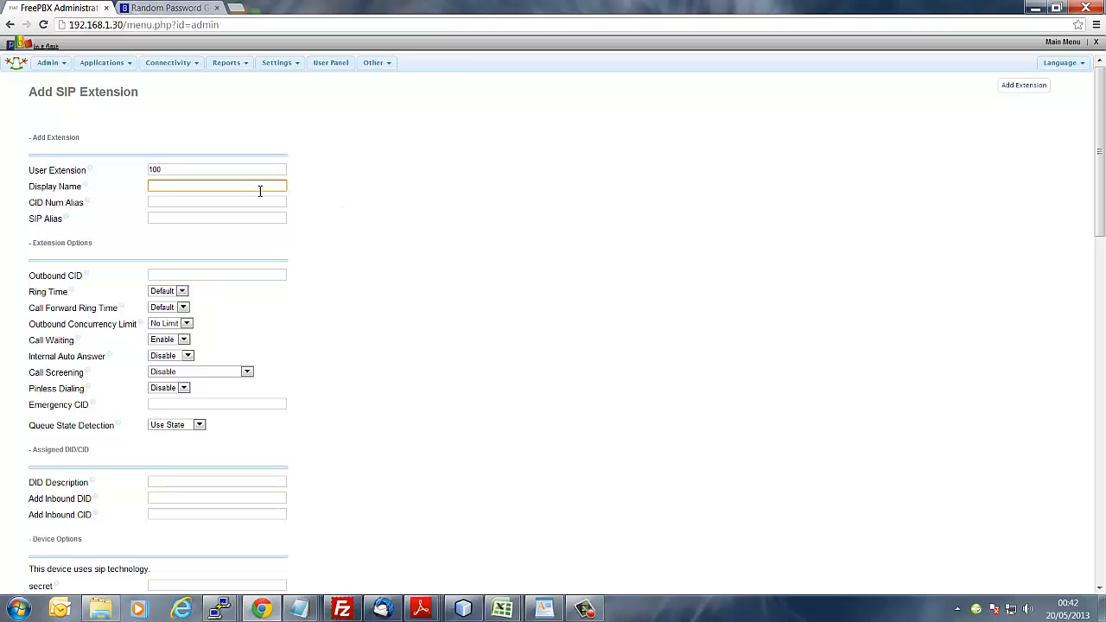
type("Darren")
left_click(249, 202)
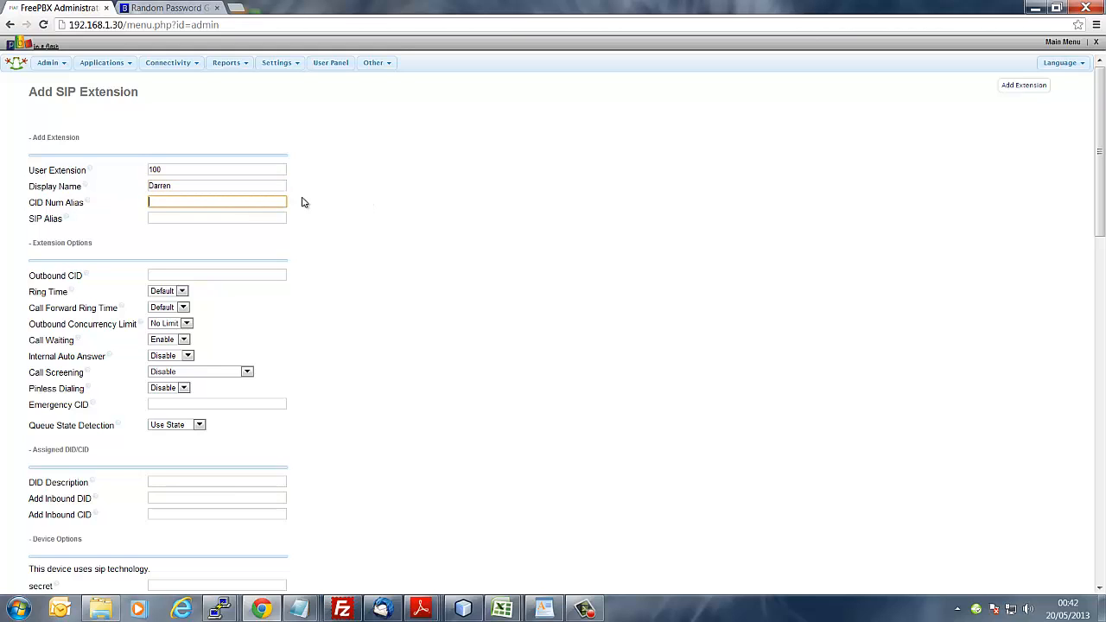
mouse_move(86, 204)
Step: Set Outbound CID to the user's quoted full name followed by their phone number in angle brackets
left_click(263, 219)
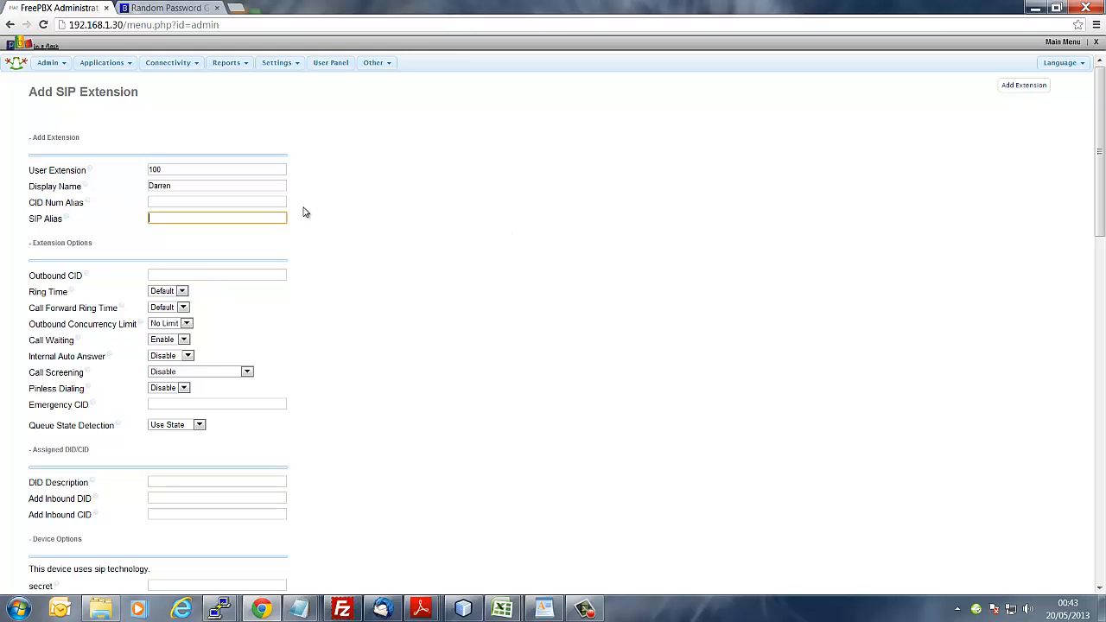
left_click(263, 274)
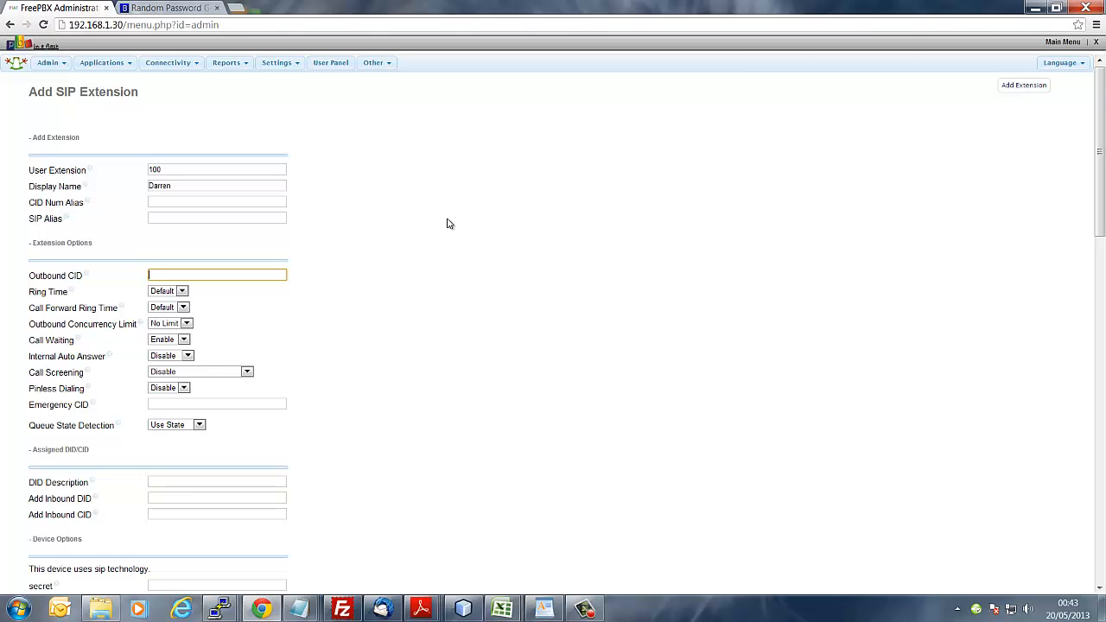
left_click(471, 261)
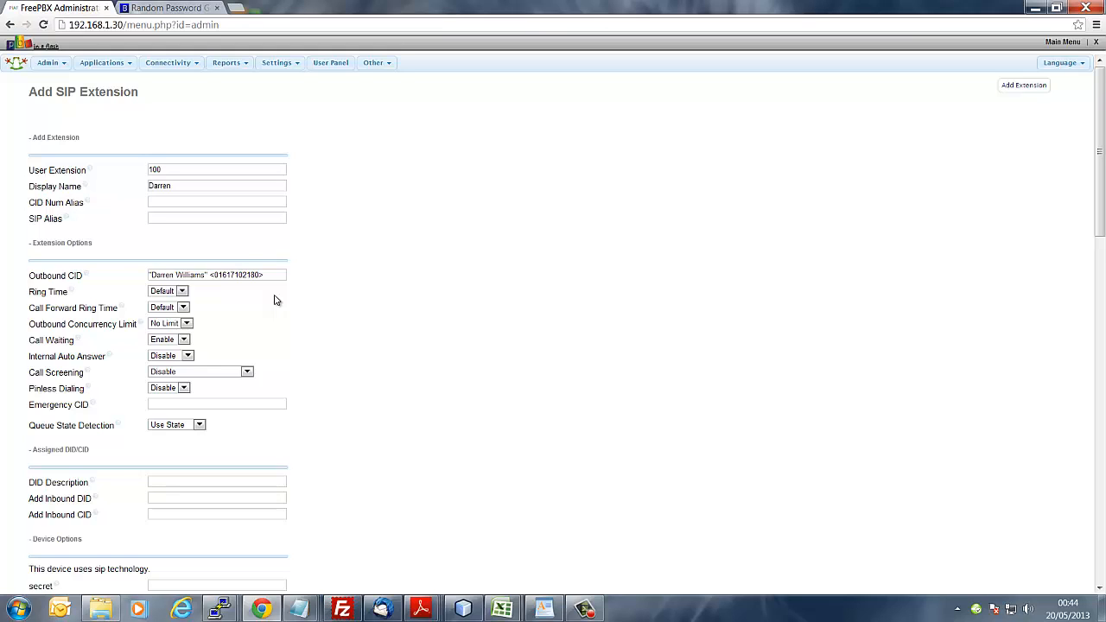
left_click(186, 324)
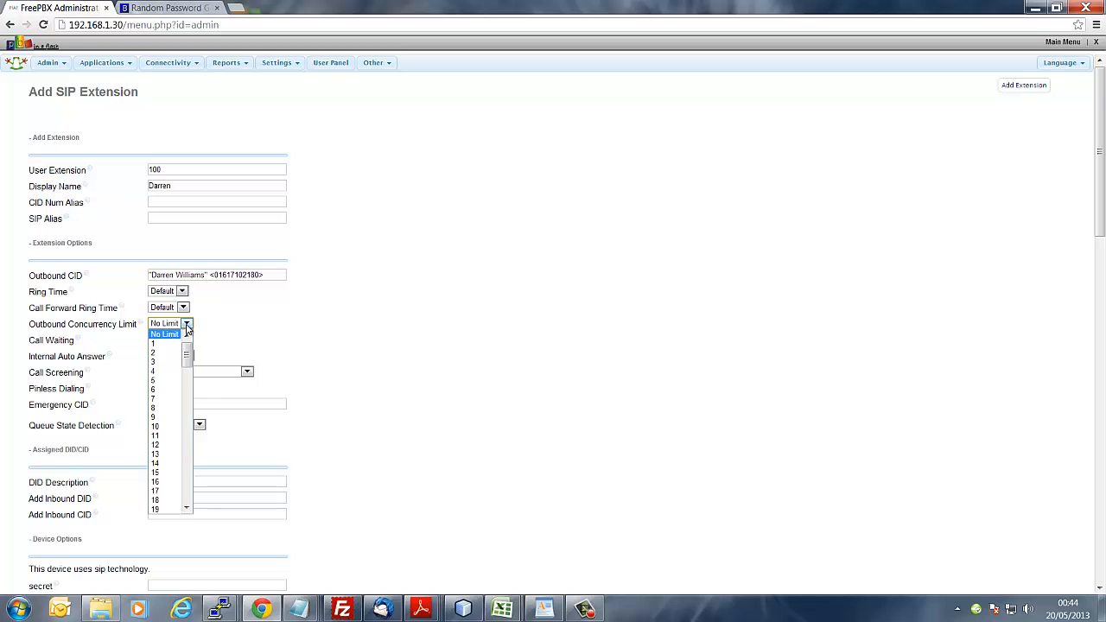
Step: Change the Outbound Concurrency Limit from No Limit to 1
left_click(186, 325)
left_click(187, 325)
left_click(187, 325)
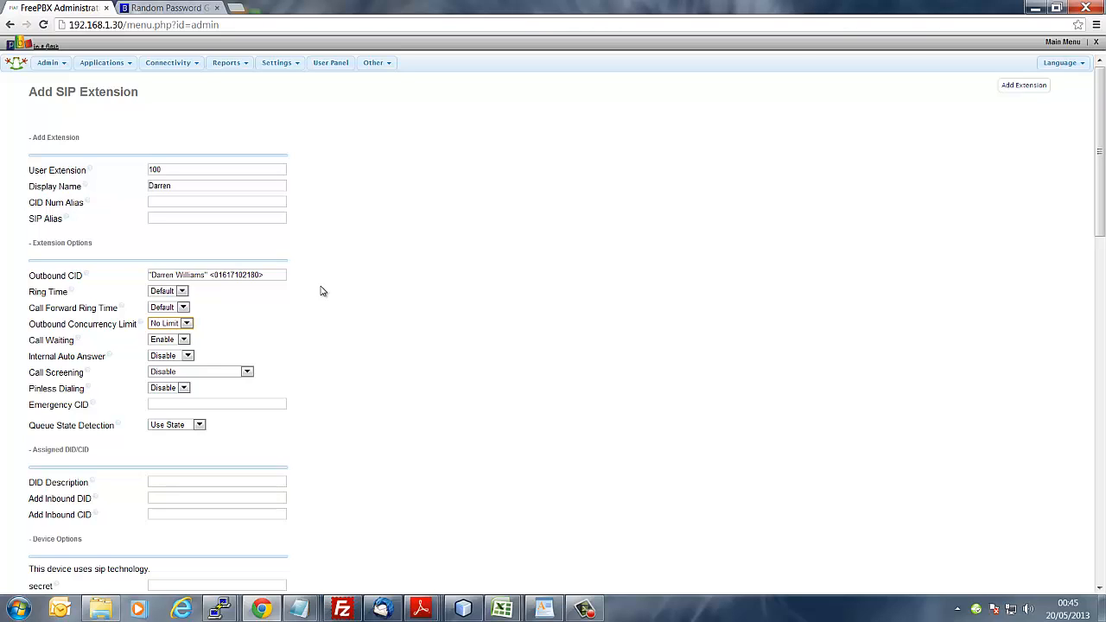
left_click(187, 325)
left_click(164, 343)
left_click(305, 319)
Step: Choose Disable in extension 100's Call Waiting dropdown
left_click(184, 340)
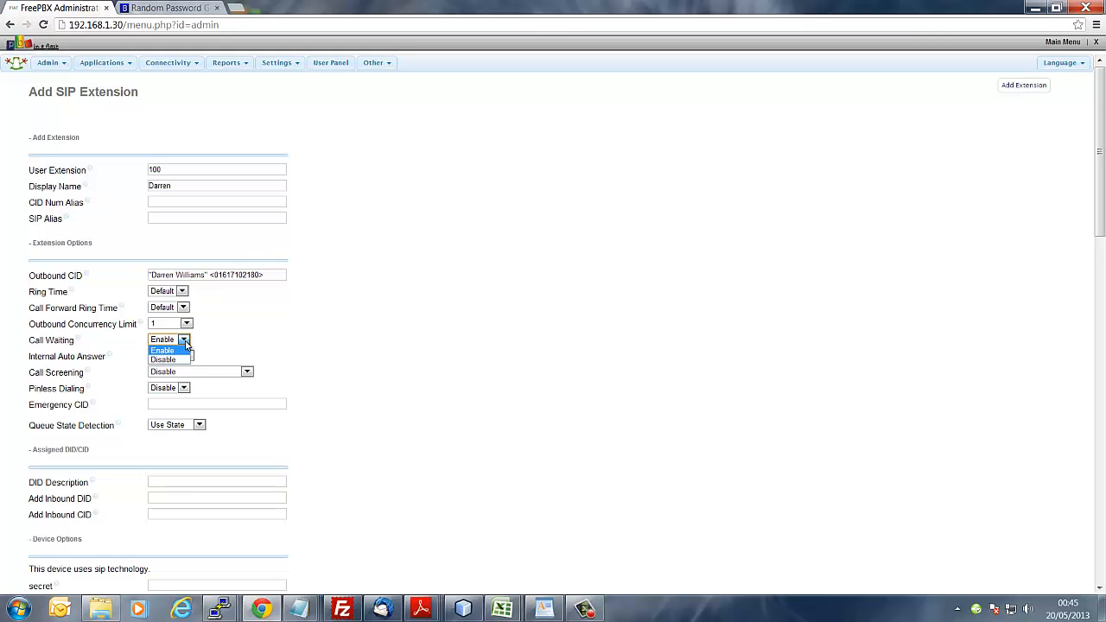
left_click(172, 360)
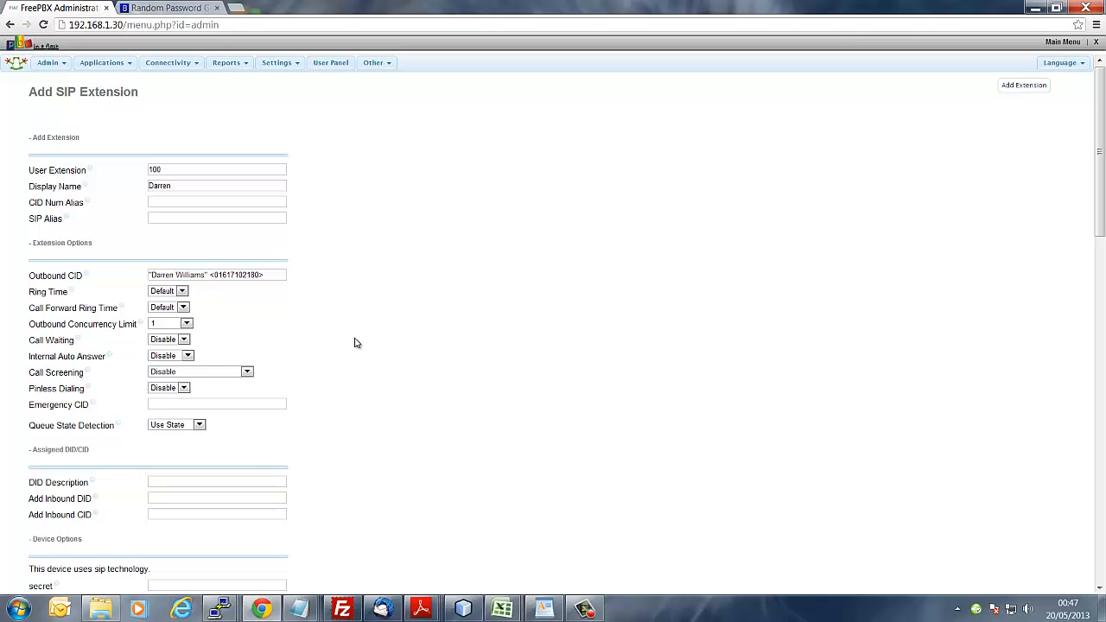
Step: Paste the generated Bitmill password into the Device Options secret field
scroll(355, 343, "down", 3)
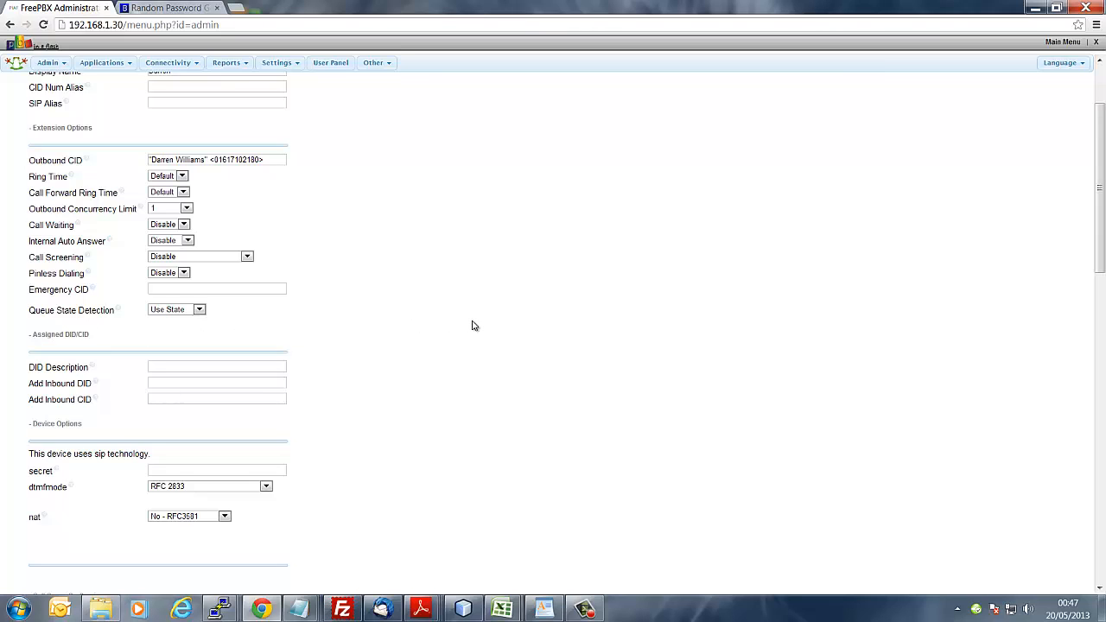
scroll(476, 324, "down", 1)
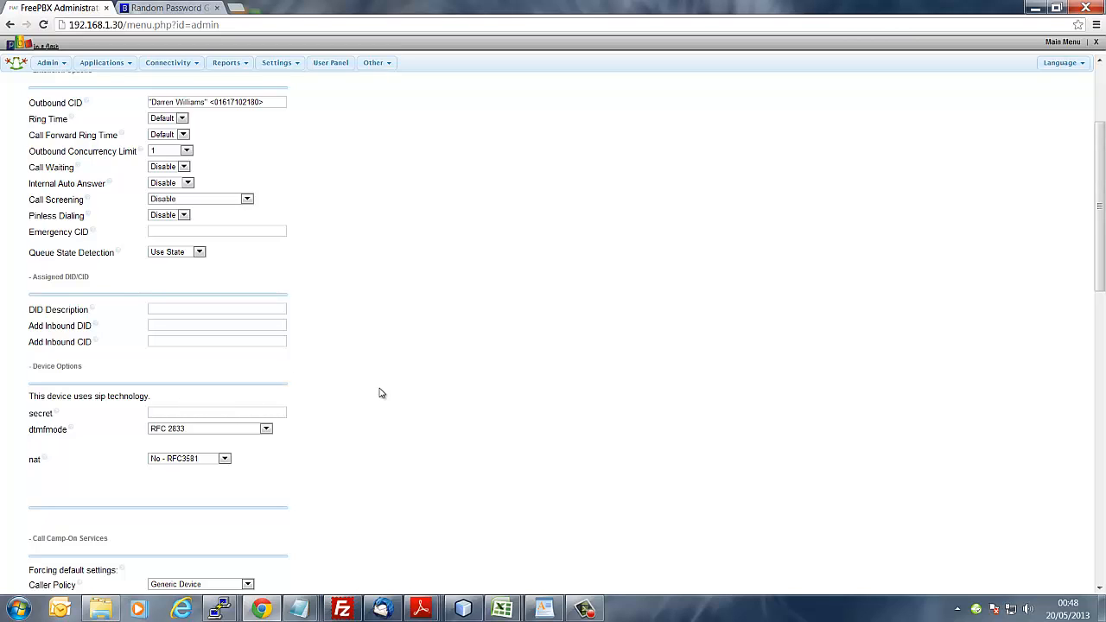
scroll(393, 393, "down", 1)
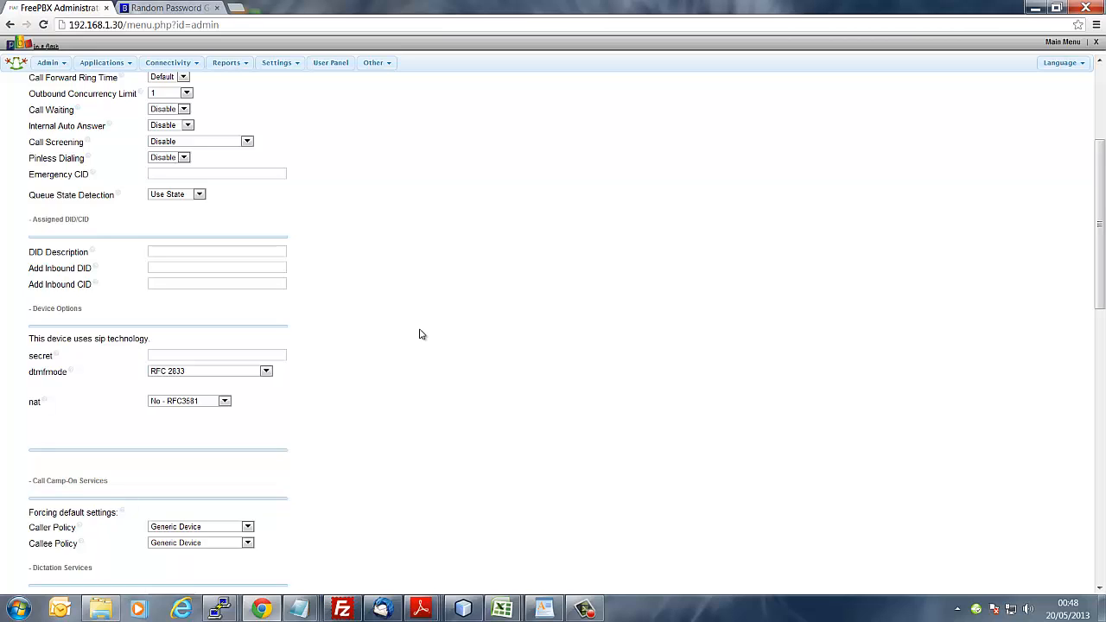
left_click(284, 355)
right_click(284, 356)
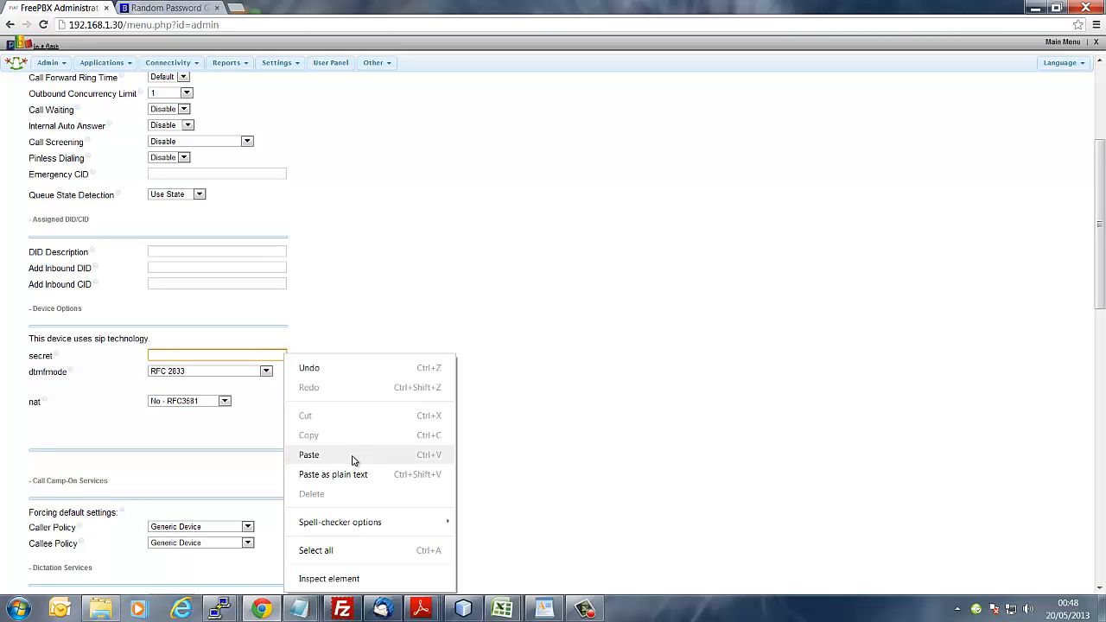
left_click(352, 458)
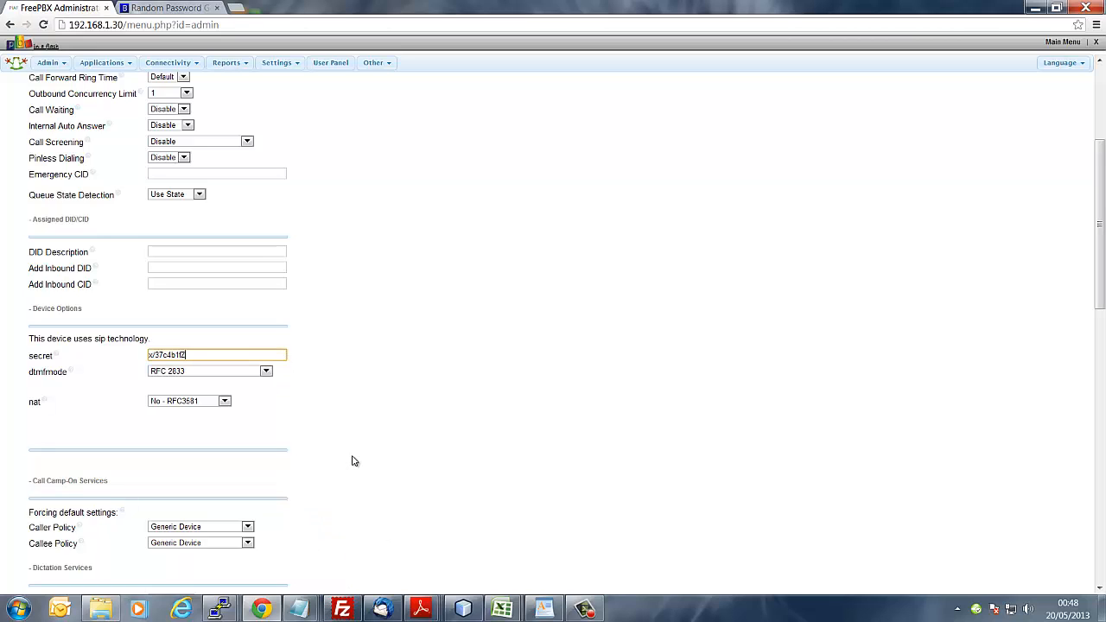
left_click(450, 376)
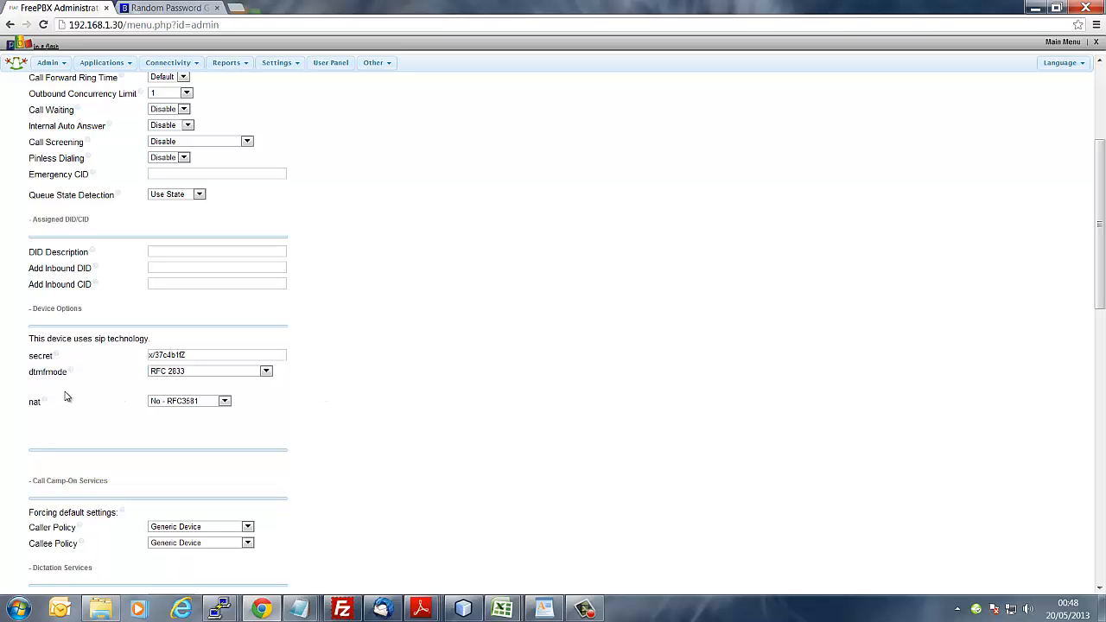
left_click_drag(30, 405, 41, 403)
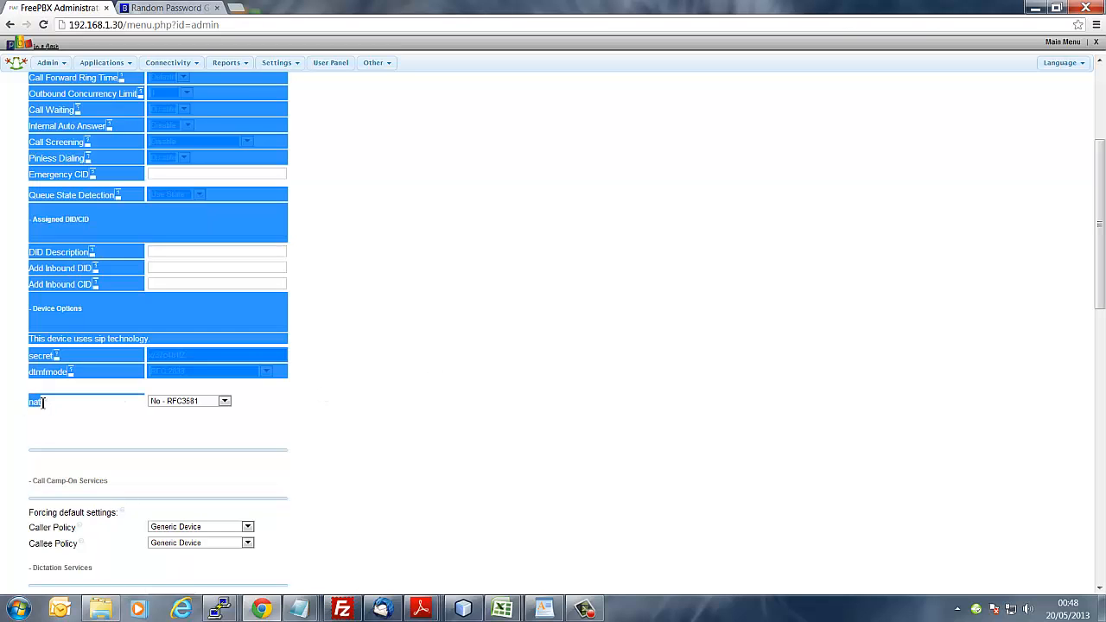
left_click(41, 402)
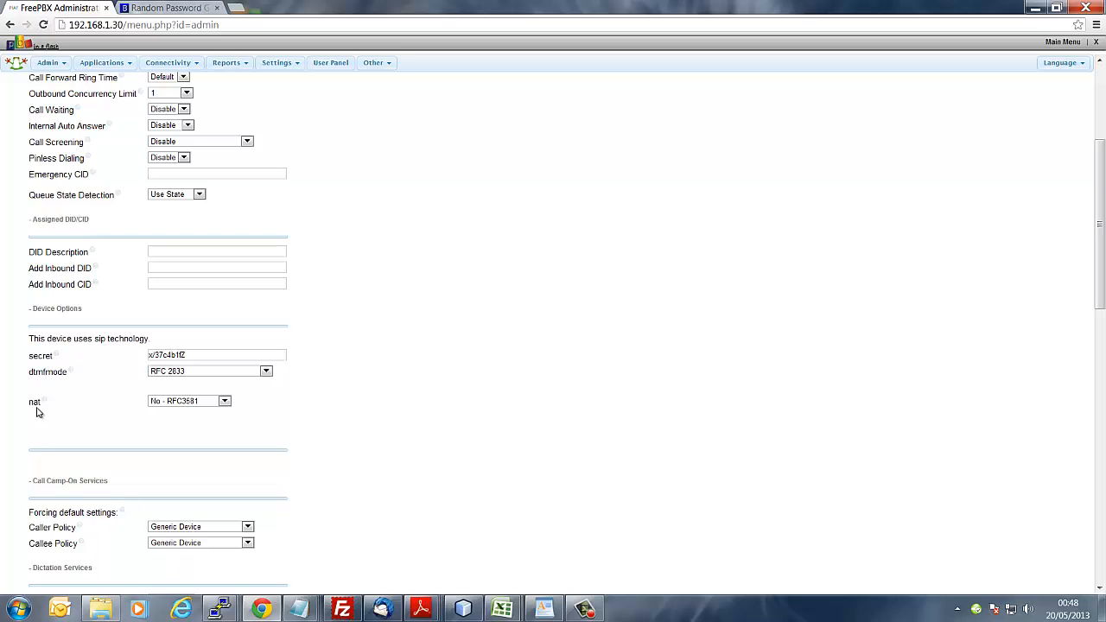
double_click(43, 402)
scroll(440, 425, "down", 2)
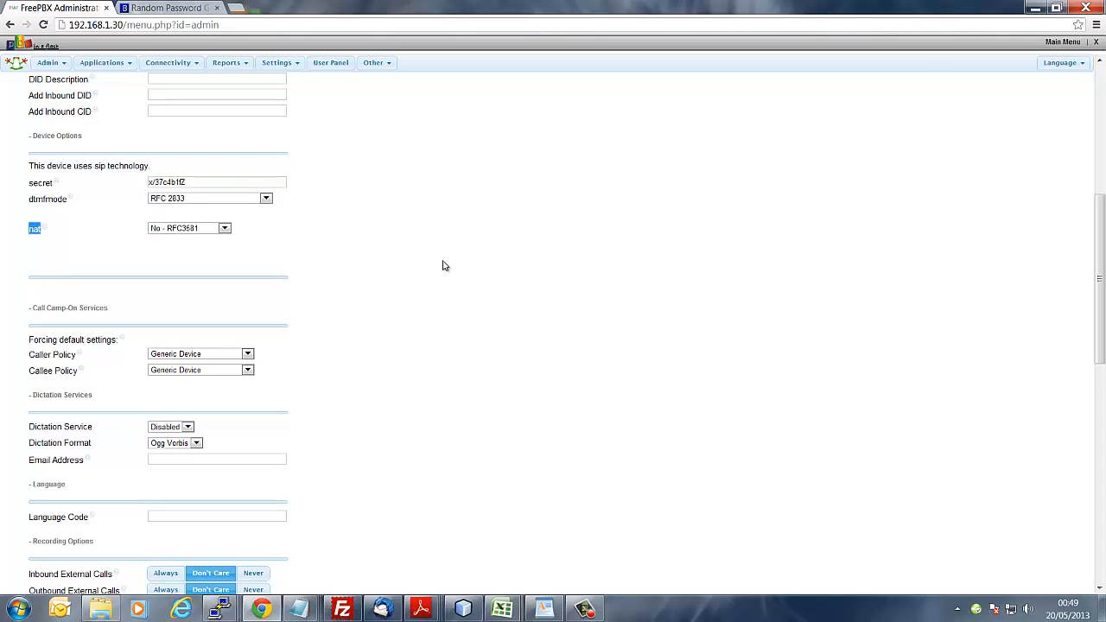
scroll(449, 263, "down", 1)
scroll(449, 263, "down", 1)
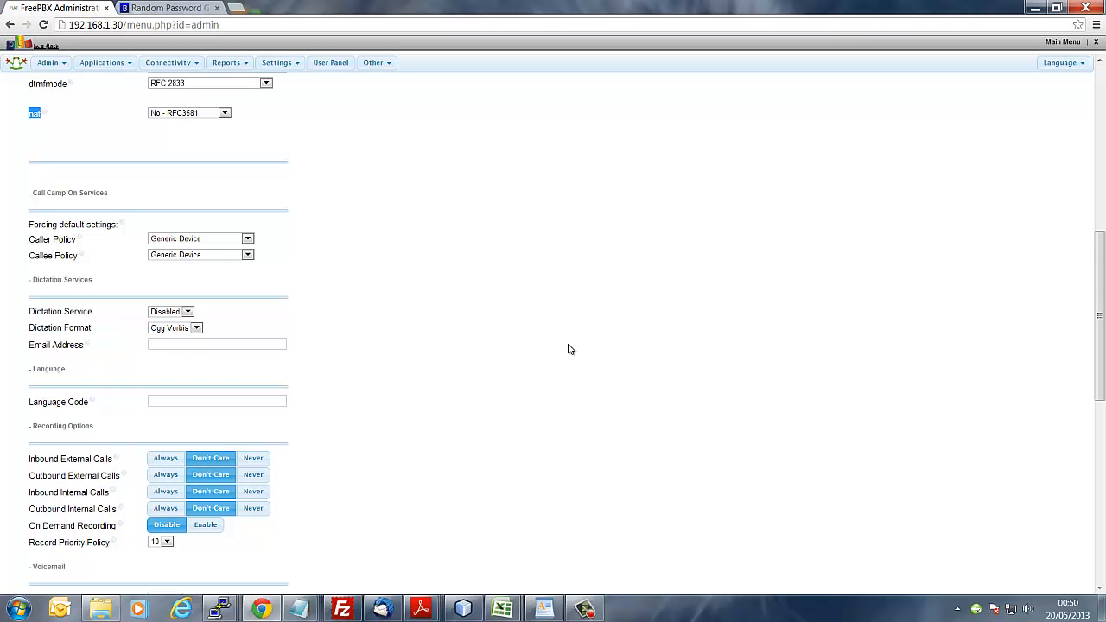
scroll(568, 349, "down", 1)
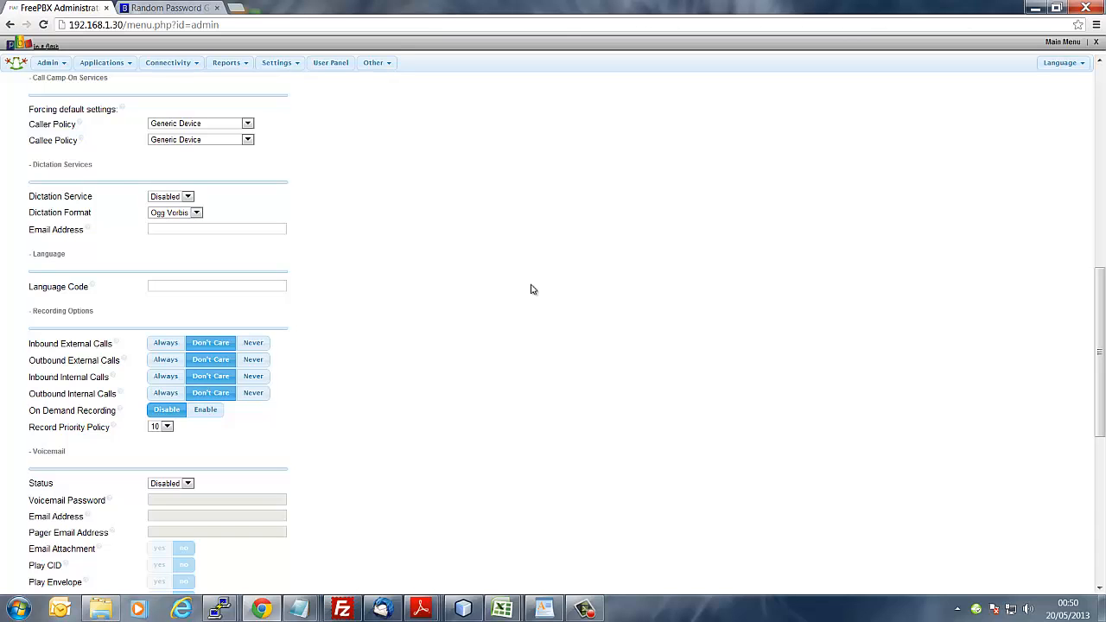
Step: Enable voicemail for extension 100 and enter a voicemail password
scroll(533, 289, "down", 3)
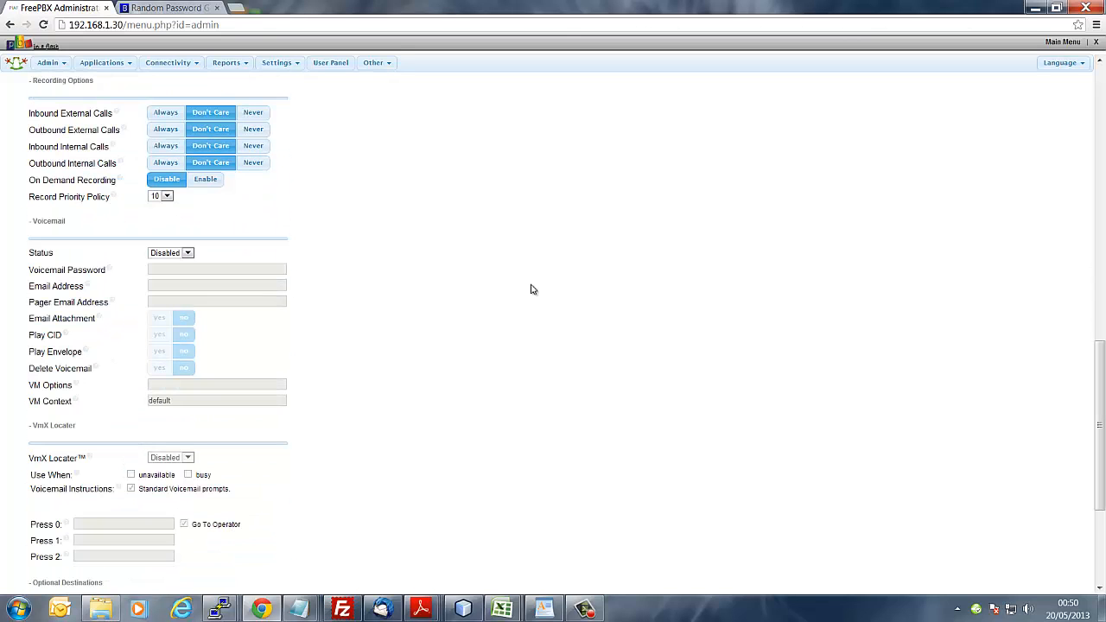
left_click(188, 252)
left_click(186, 271)
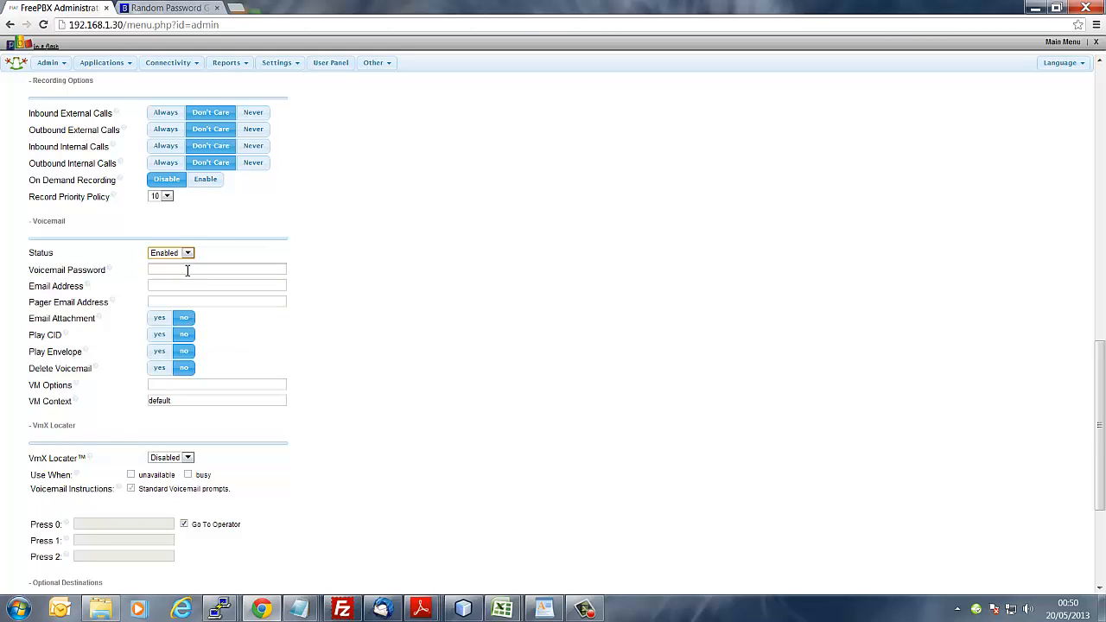
left_click(188, 270)
type("1234")
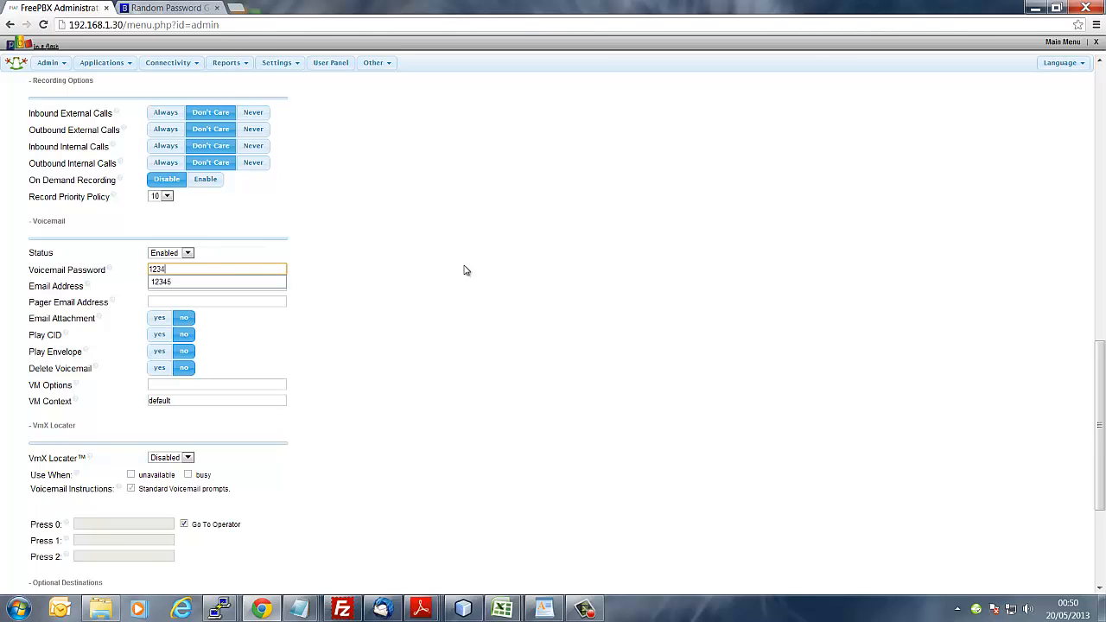
type("5")
left_click(467, 270)
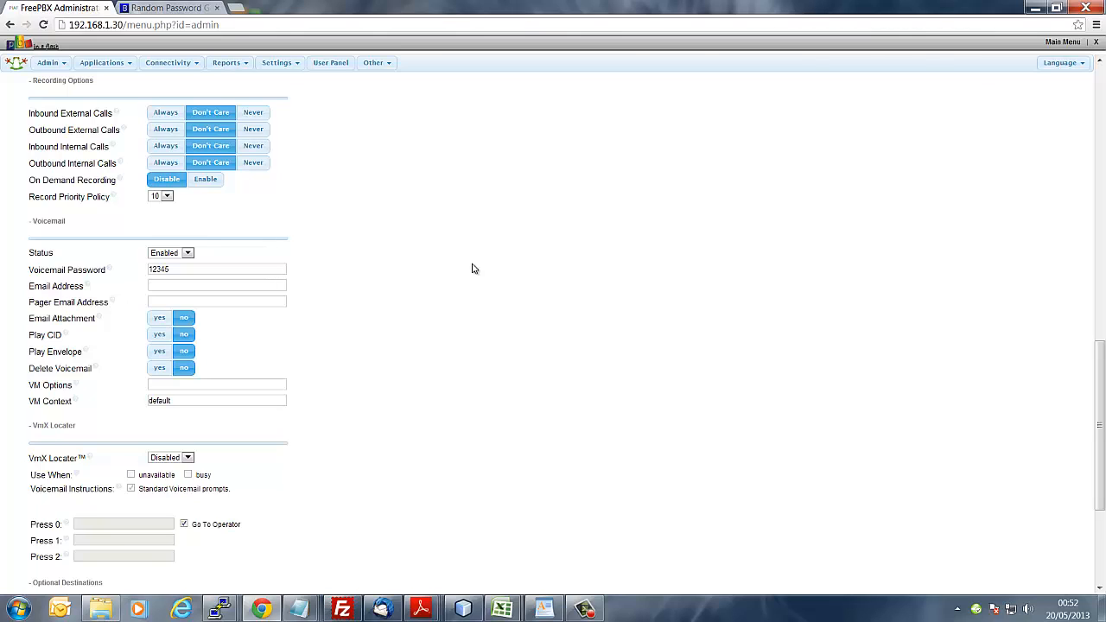
Step: Scroll down past extension 100's voicemail and VmX settings to the Submit button
scroll(489, 243, "down", 3)
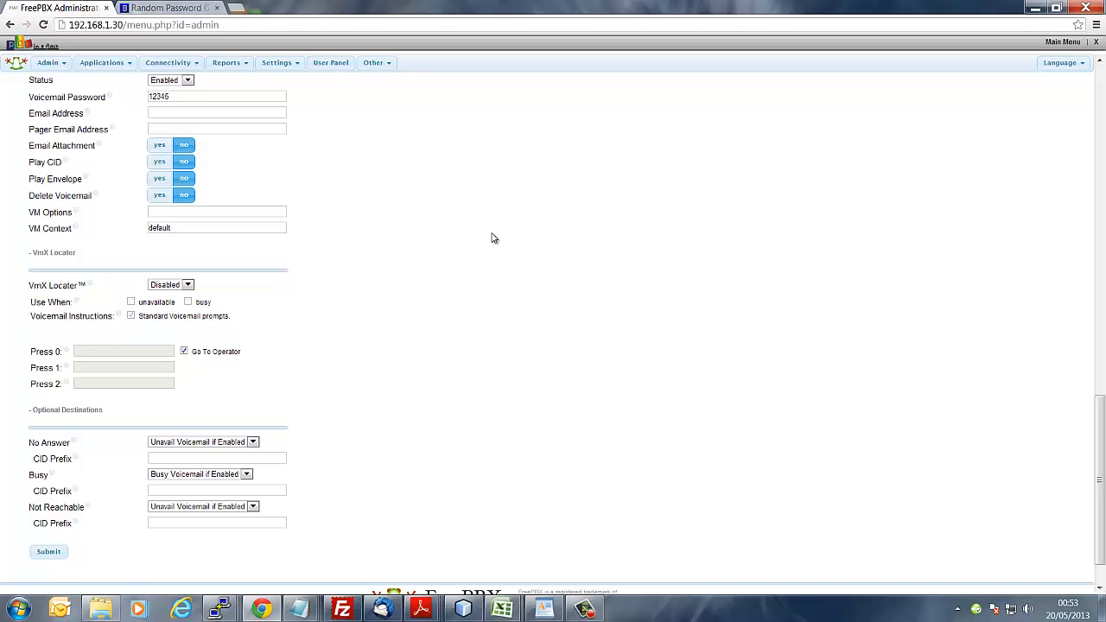
scroll(498, 233, "down", 1)
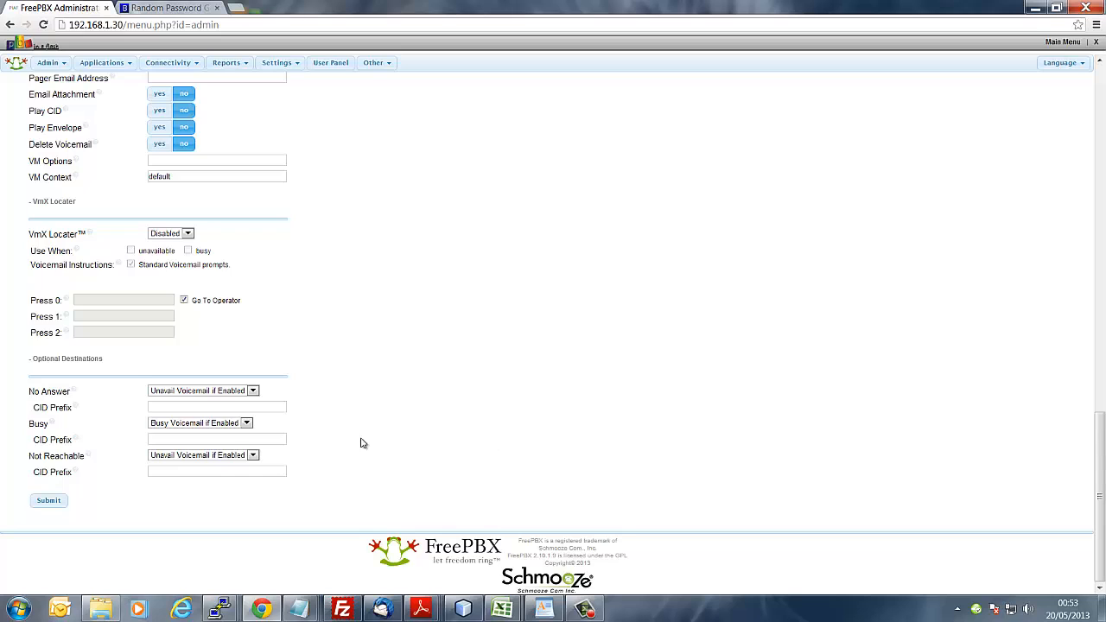
Step: Submit extension 100 so it is saved and listed
left_click(48, 502)
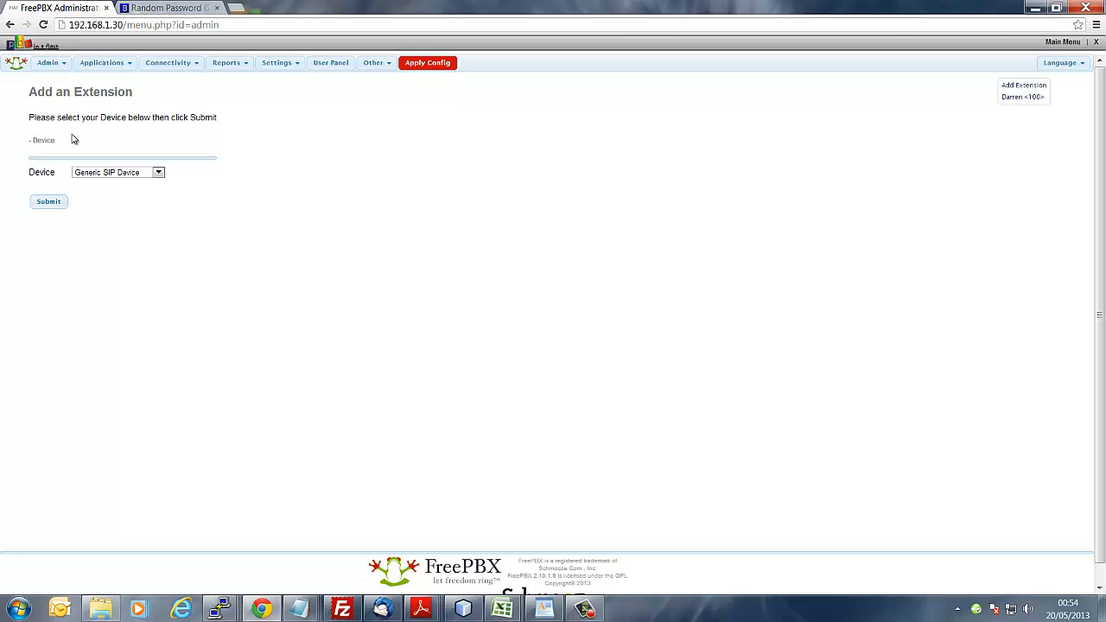
Step: Start a new Generic SIP extension with User Extension 101 and Display Name 101
left_click(49, 203)
left_click(207, 170)
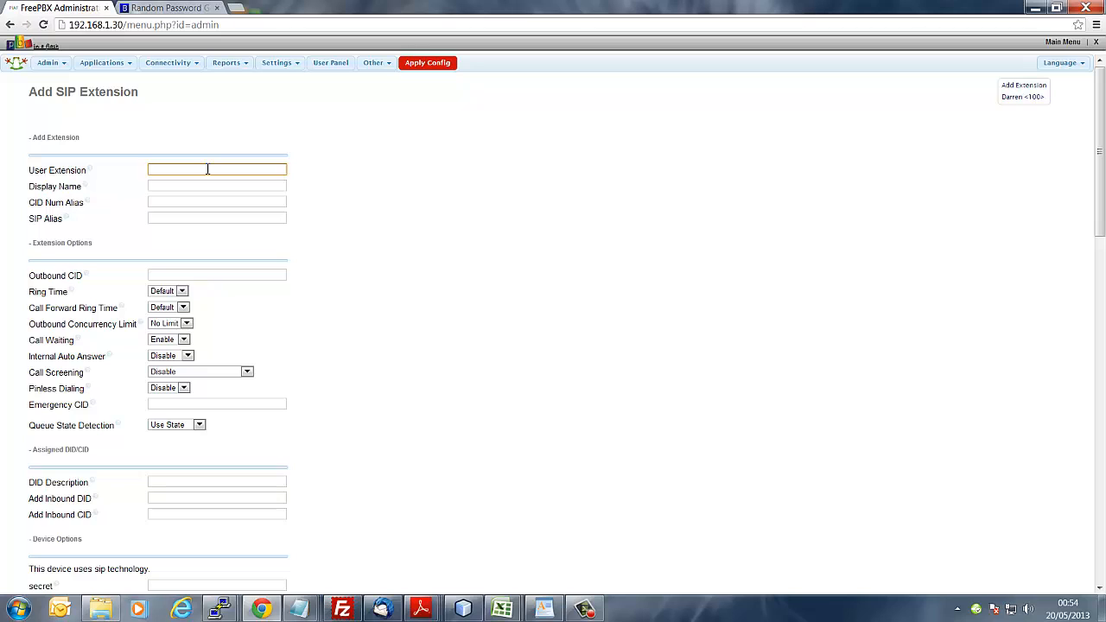
type("101")
left_click(209, 186)
type("101")
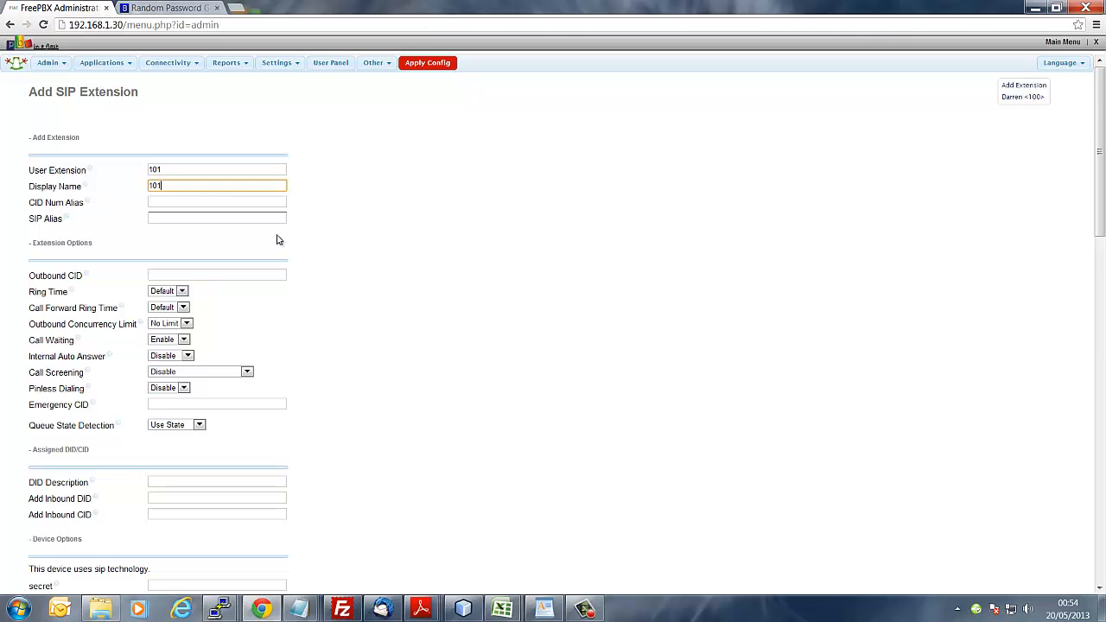
scroll(279, 239, "down", 2)
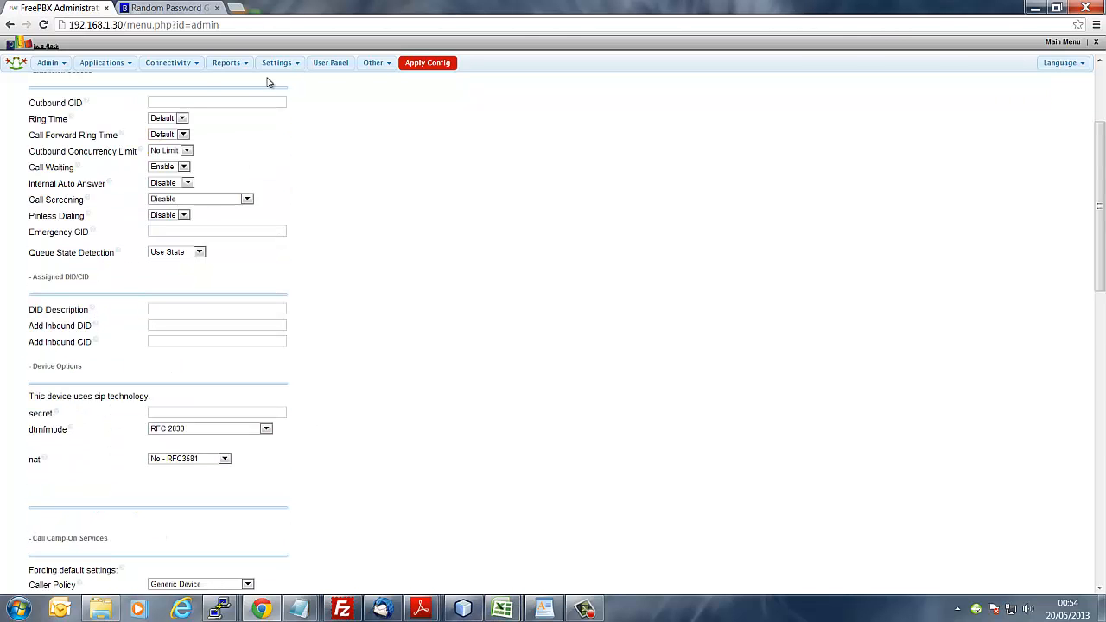
Step: Generate and copy a fresh 10-character password from the Bitmill password generator
left_click(169, 7)
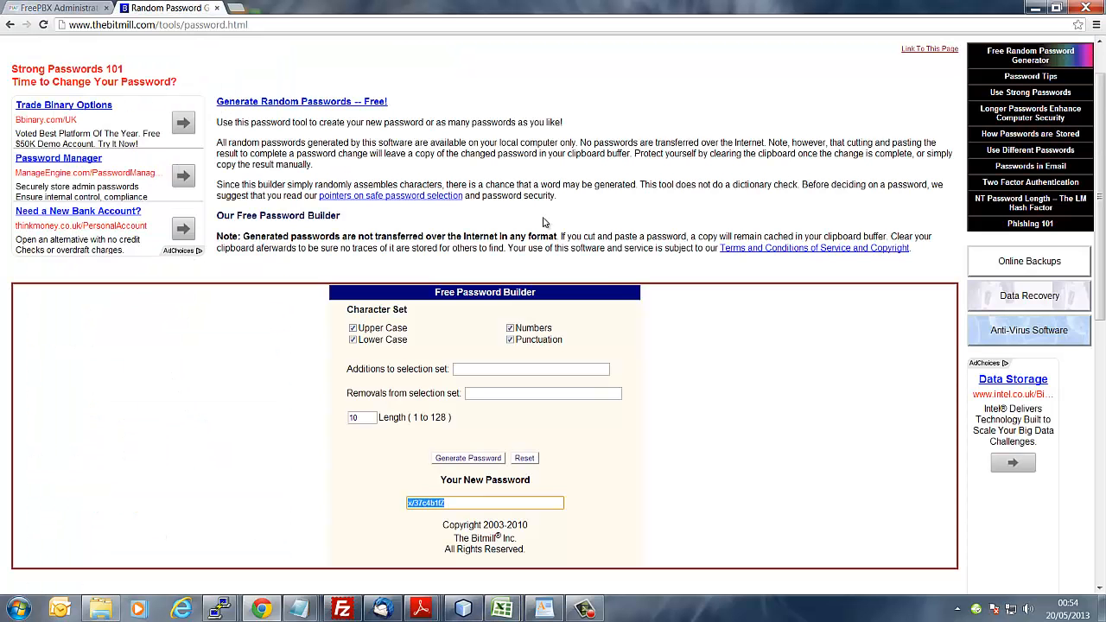
left_click(474, 459)
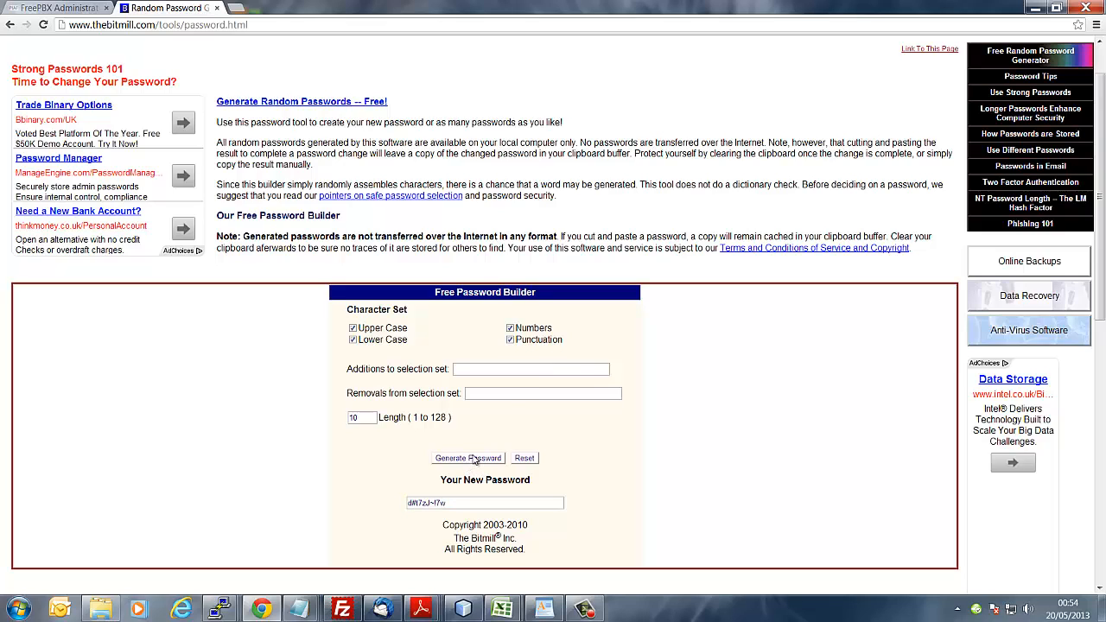
left_click(421, 505)
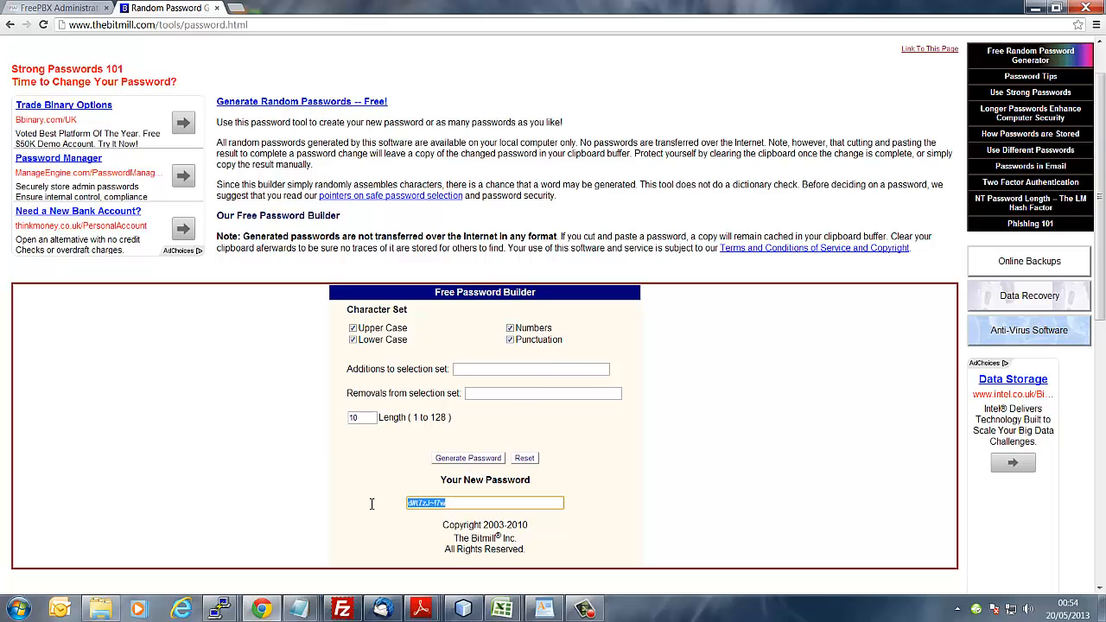
right_click(421, 505)
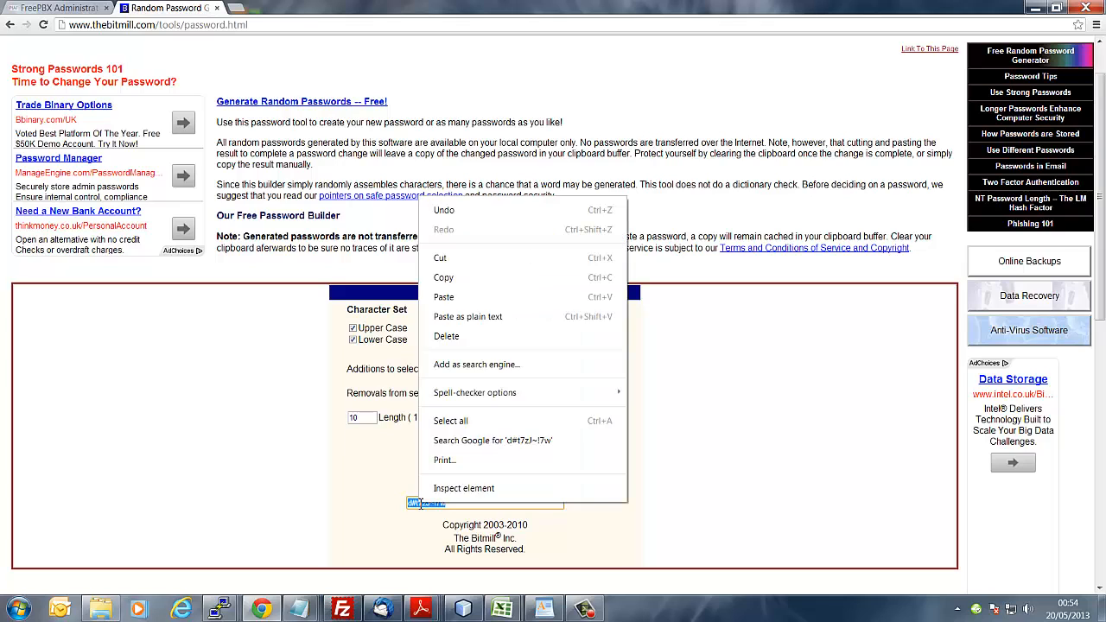
left_click(476, 280)
left_click(65, 8)
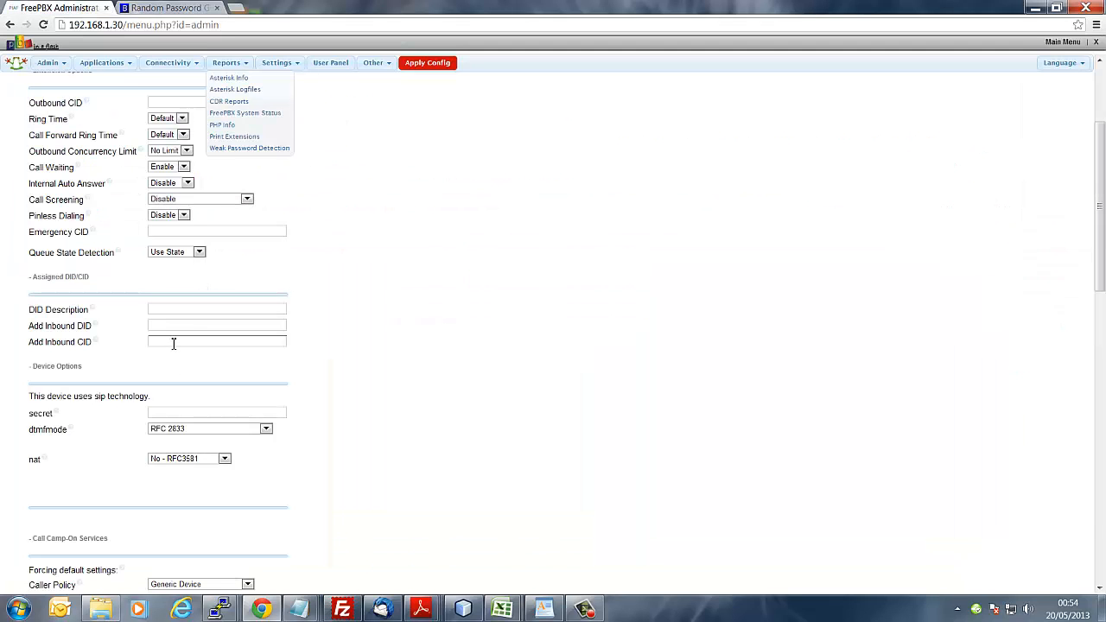
Step: Paste the generated password as extension 101's secret and save the extension
left_click(162, 413)
right_click(163, 412)
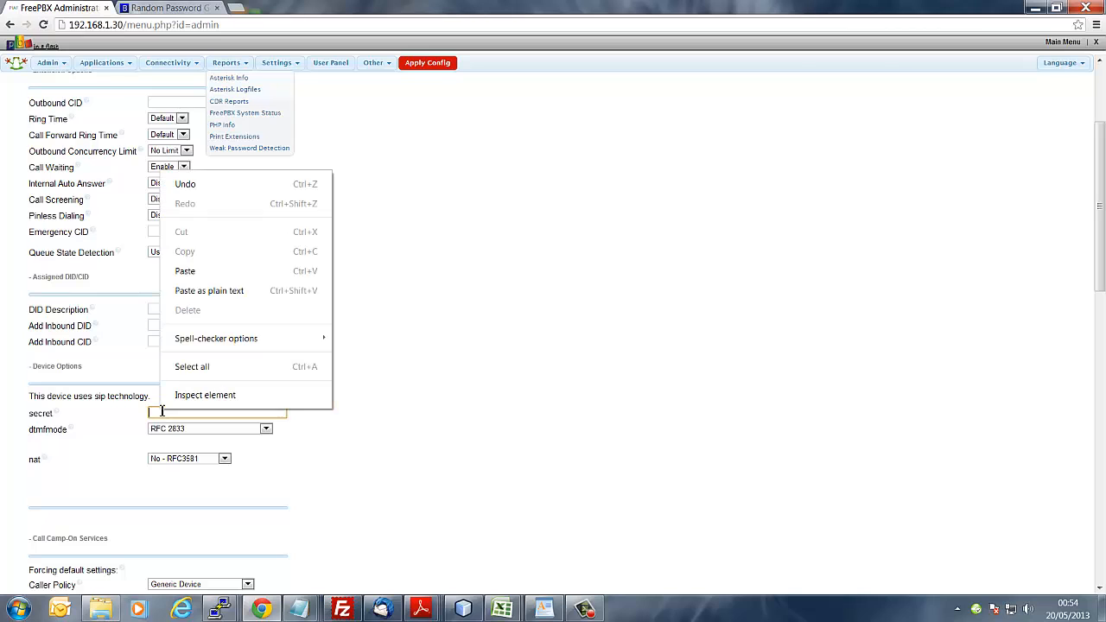
left_click(216, 272)
scroll(407, 320, "down", 5)
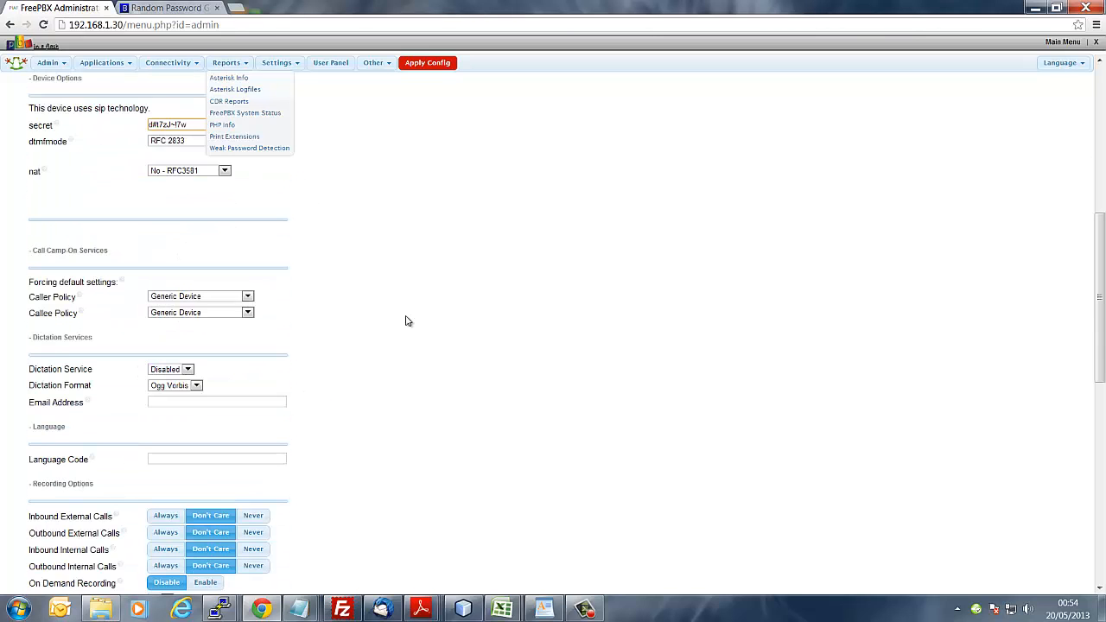
scroll(407, 320, "down", 6)
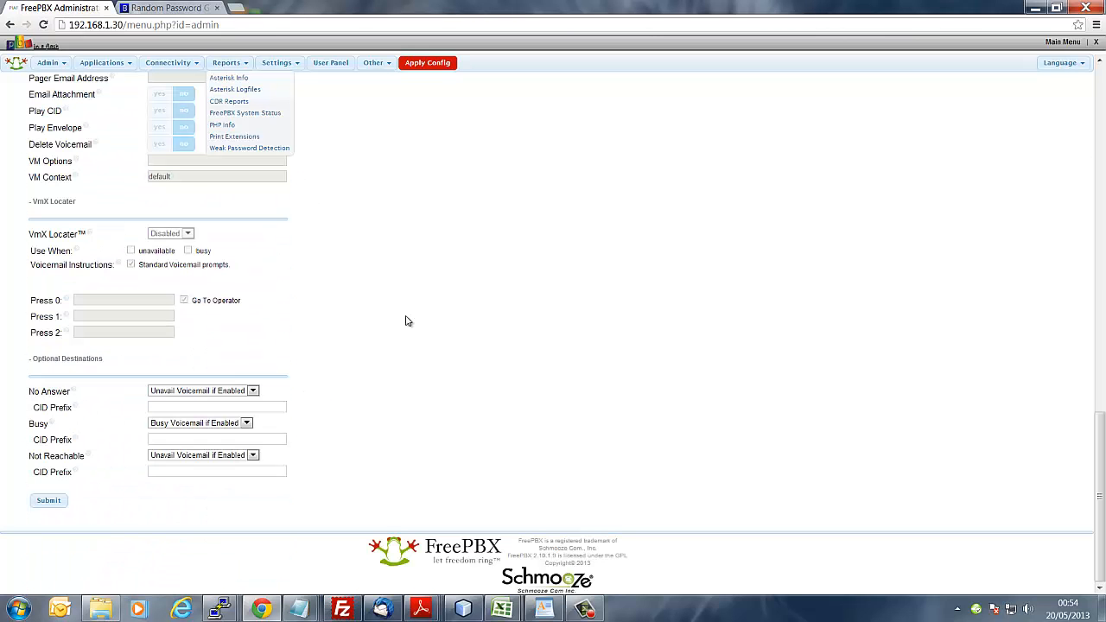
left_click(47, 505)
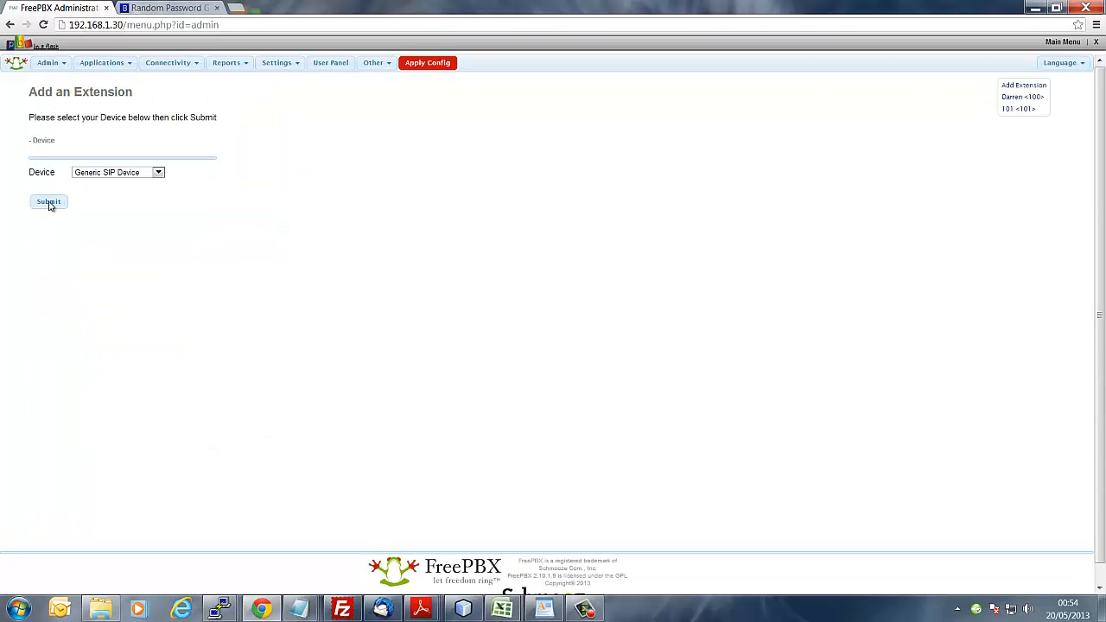
Step: Start a new Generic SIP extension with User Extension 102 and Display Name 102
left_click(47, 202)
left_click(210, 169)
type("102")
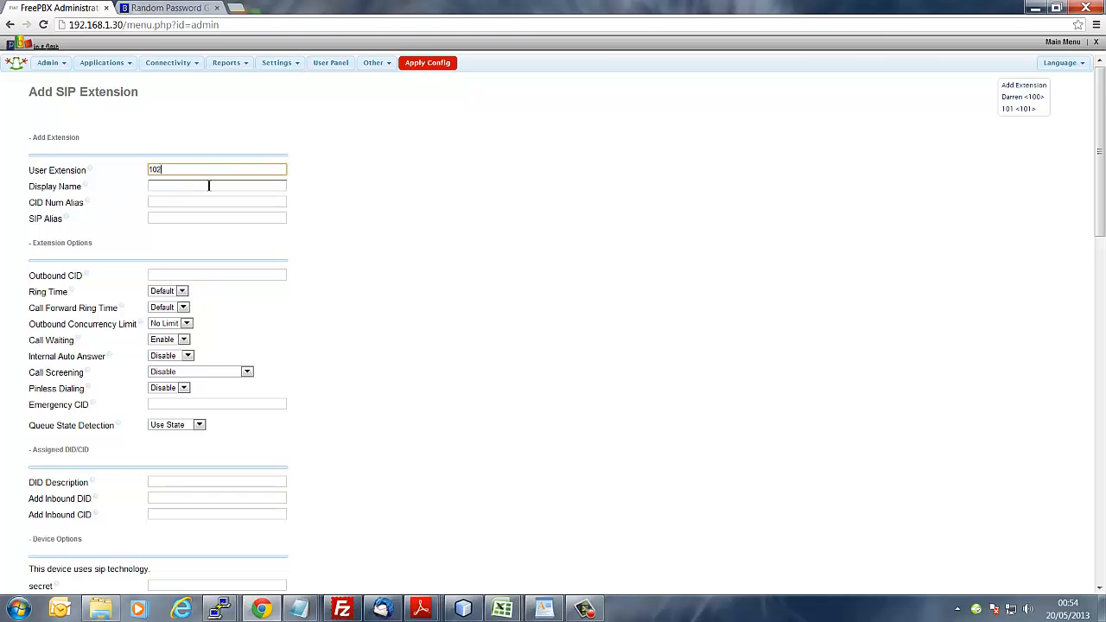
left_click(209, 186)
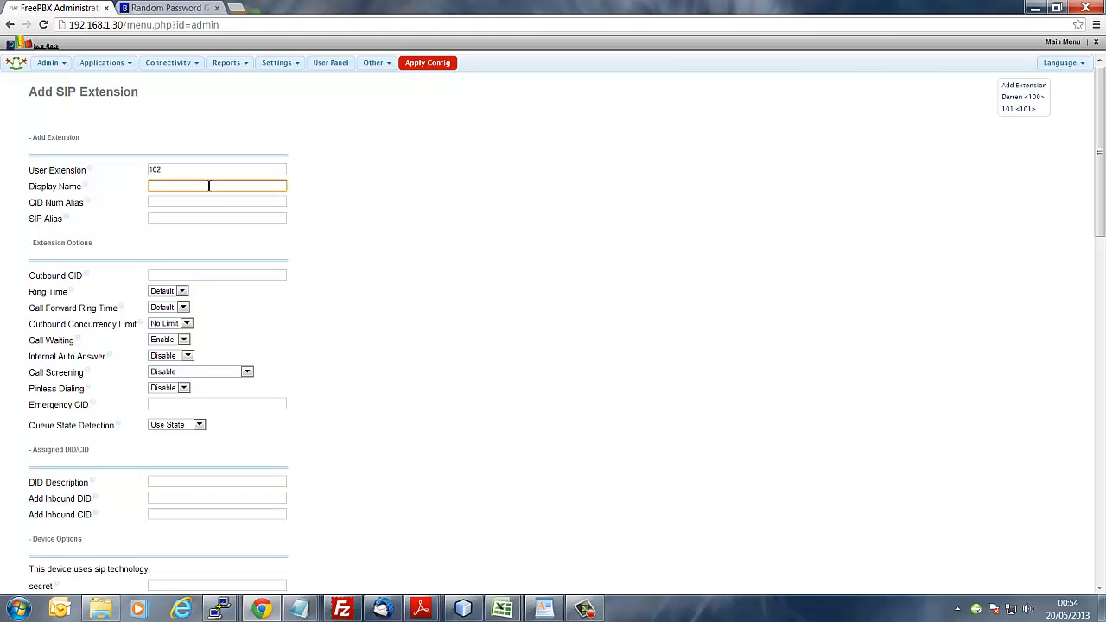
type("102")
scroll(338, 341, "down", 3)
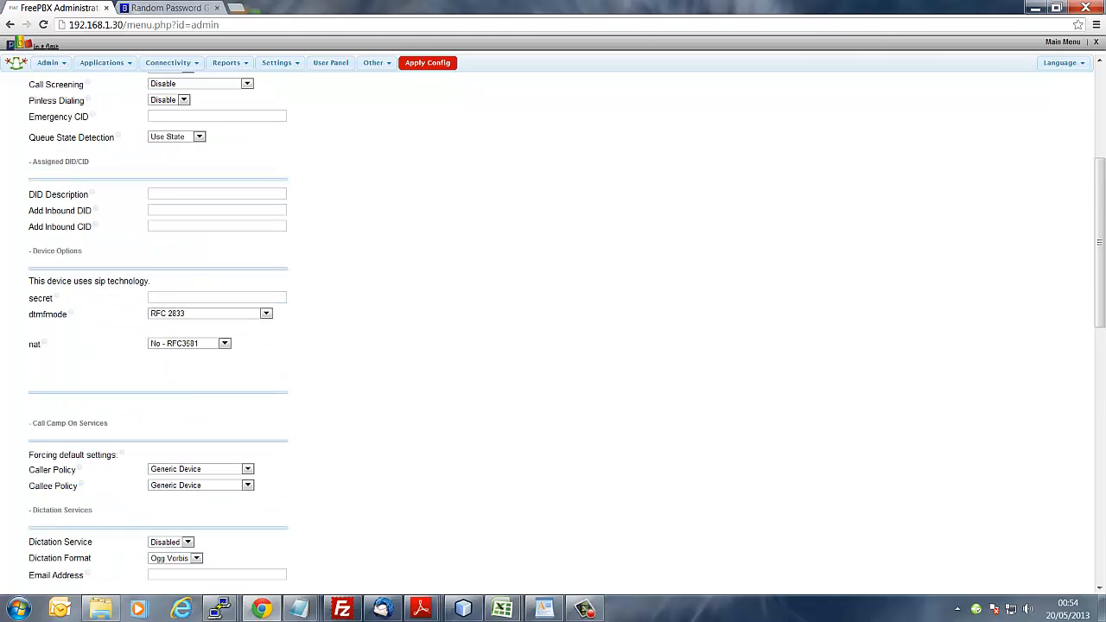
left_click(156, 9)
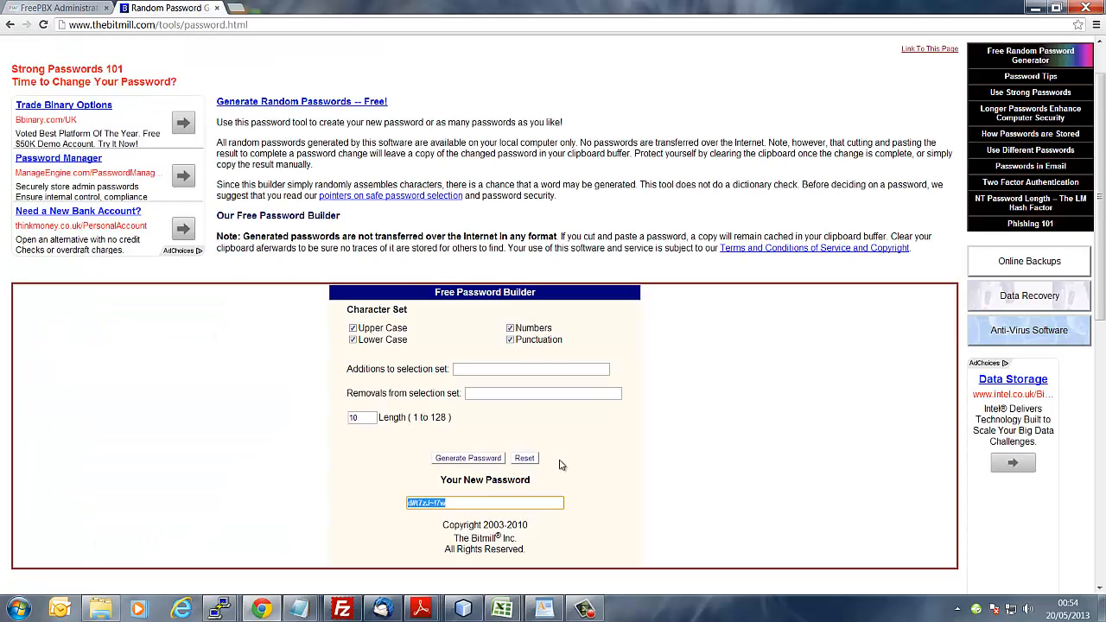
Step: Generate a new 10-character password several times and copy the final one
left_click(468, 460)
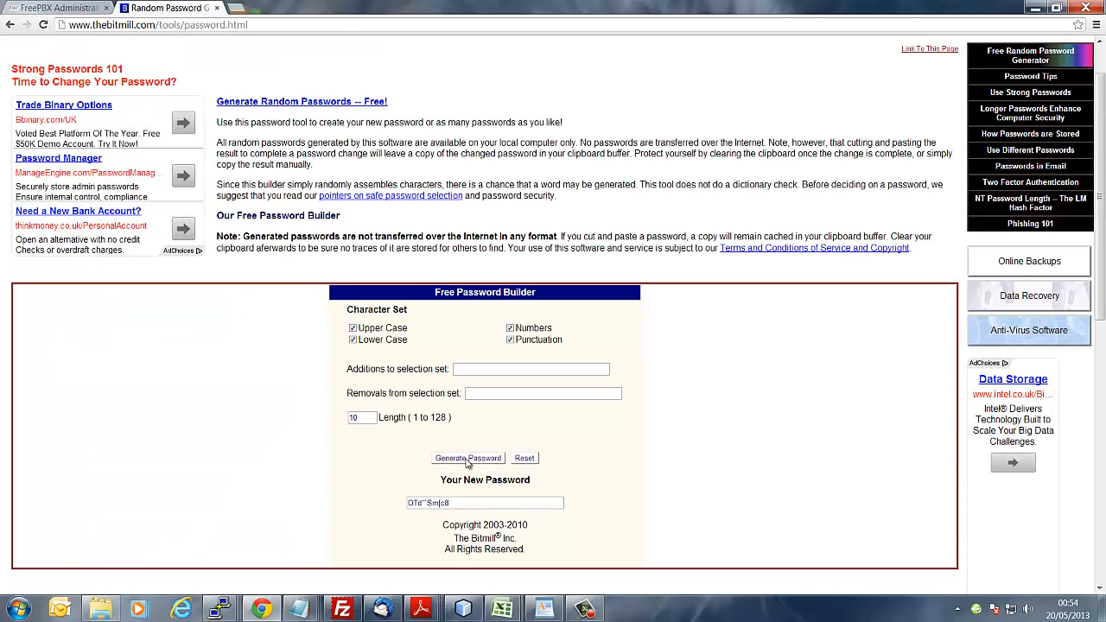
left_click(468, 462)
left_click(463, 460)
left_click(463, 460)
left_click_drag(457, 501, 392, 501)
right_click(431, 507)
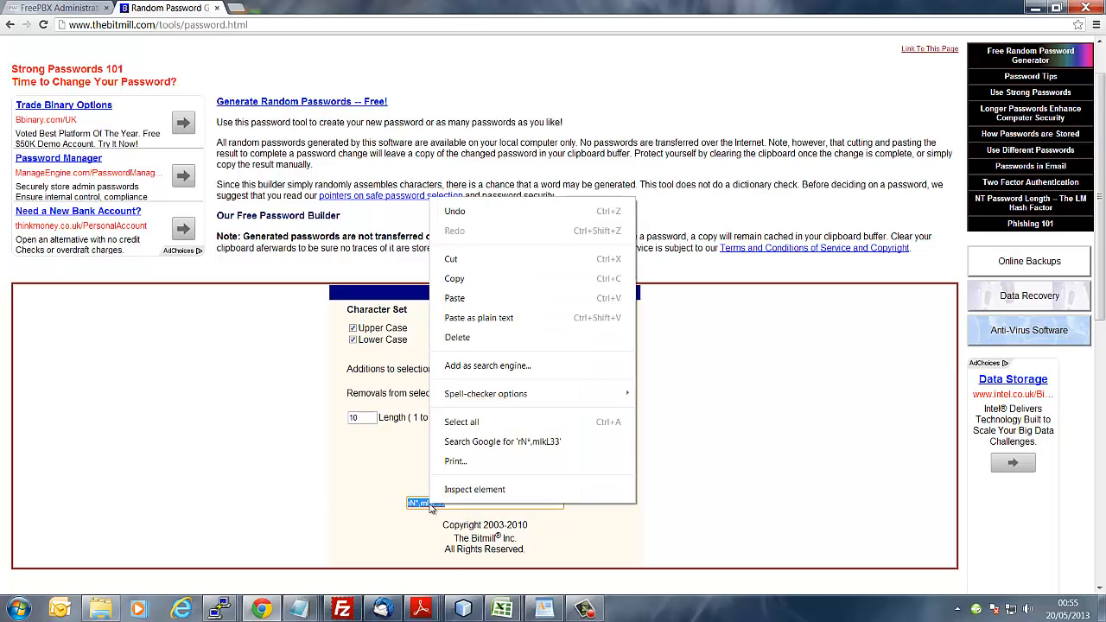
left_click(486, 278)
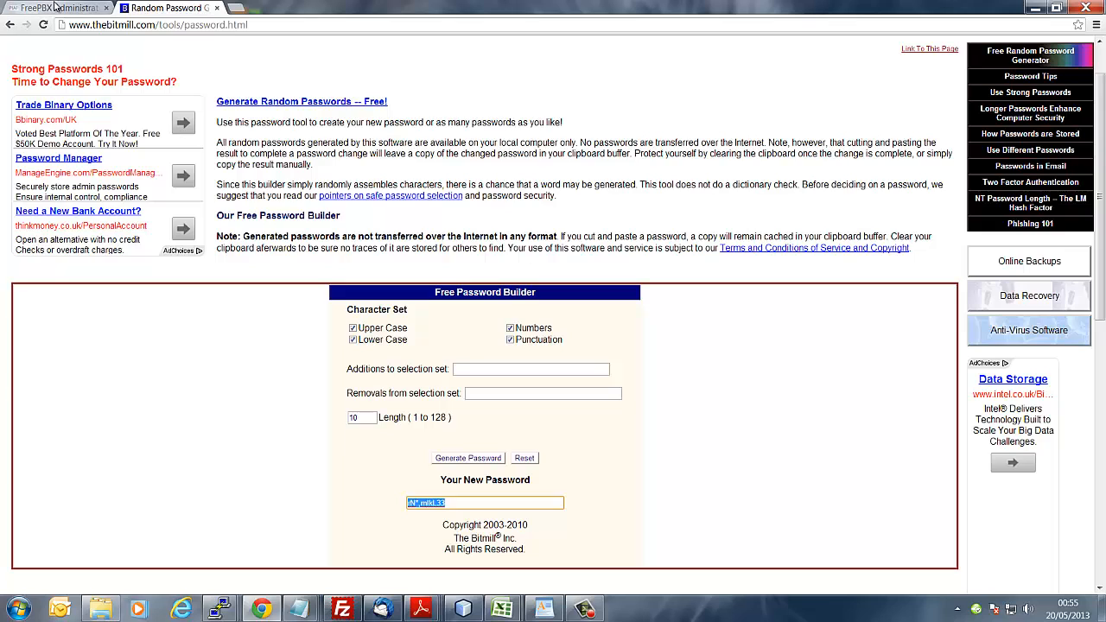
Step: Paste the copied password as extension 102's secret and save extension 102
left_click(56, 8)
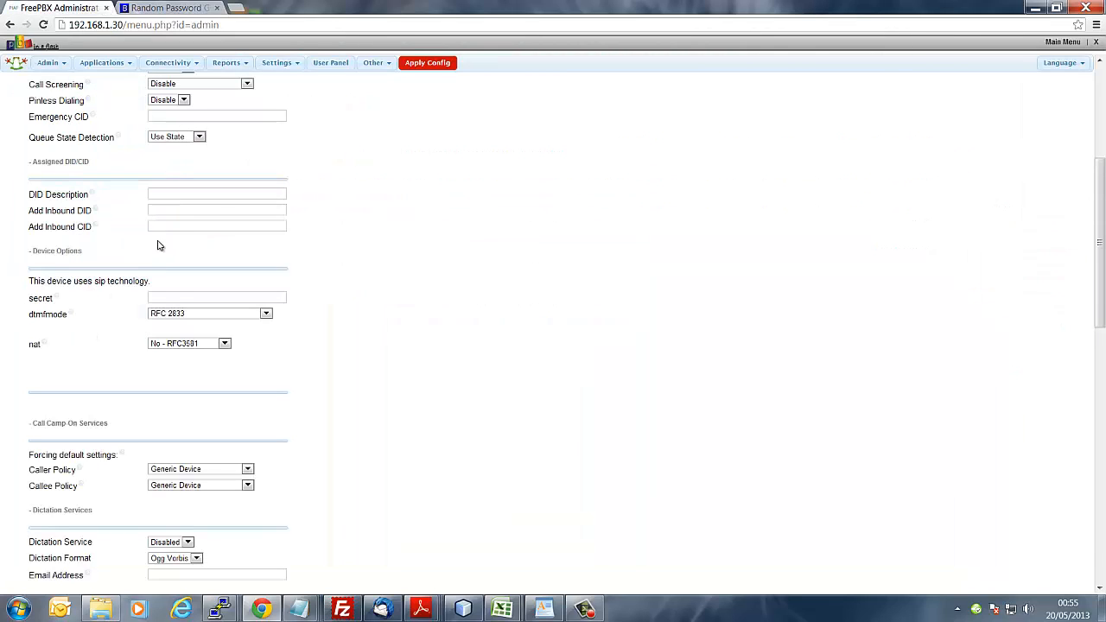
left_click(173, 297)
right_click(173, 298)
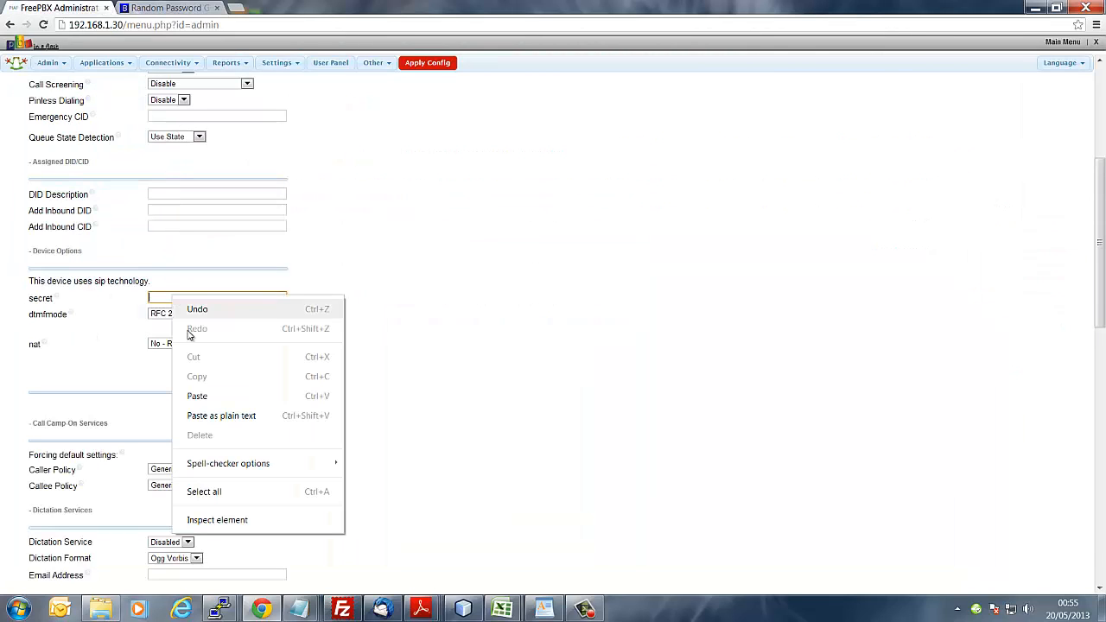
left_click(204, 395)
scroll(389, 413, "down", 3)
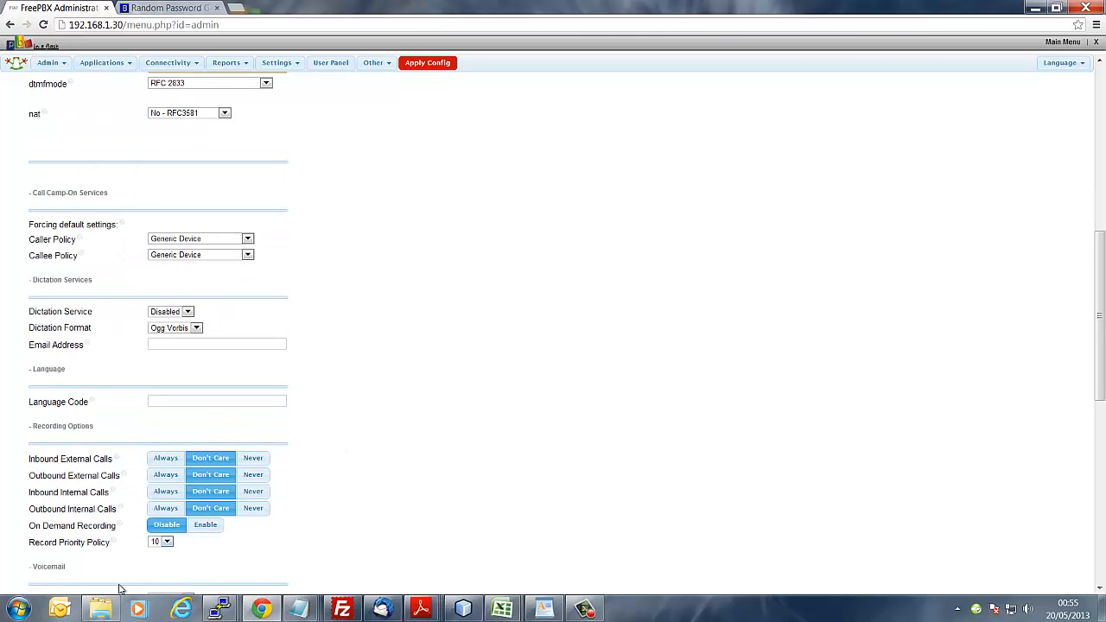
scroll(94, 566, "down", 7)
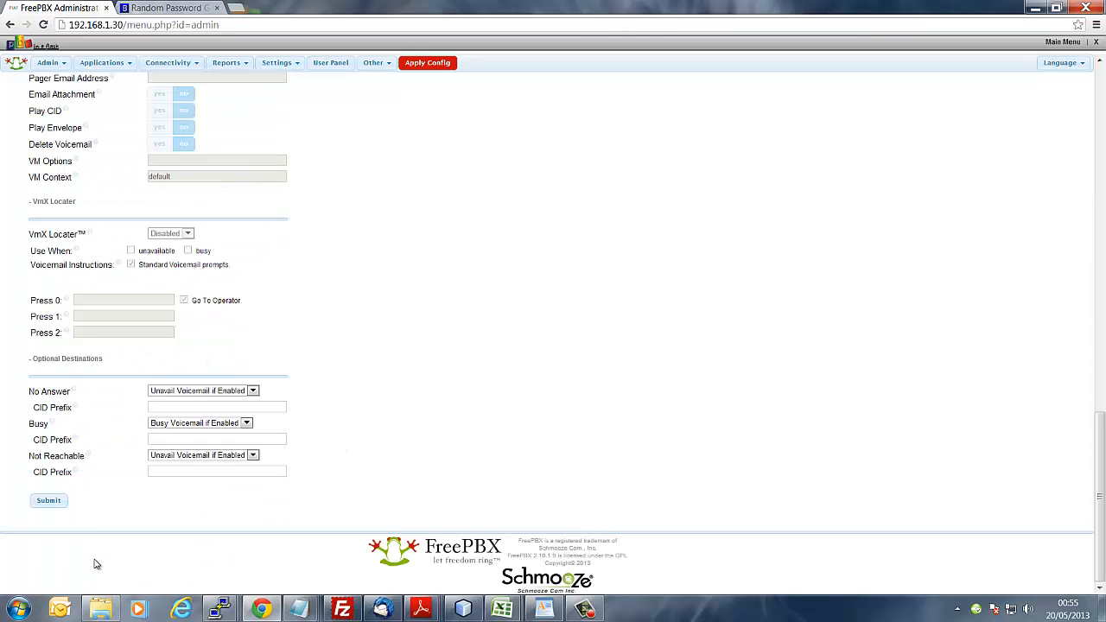
left_click(61, 502)
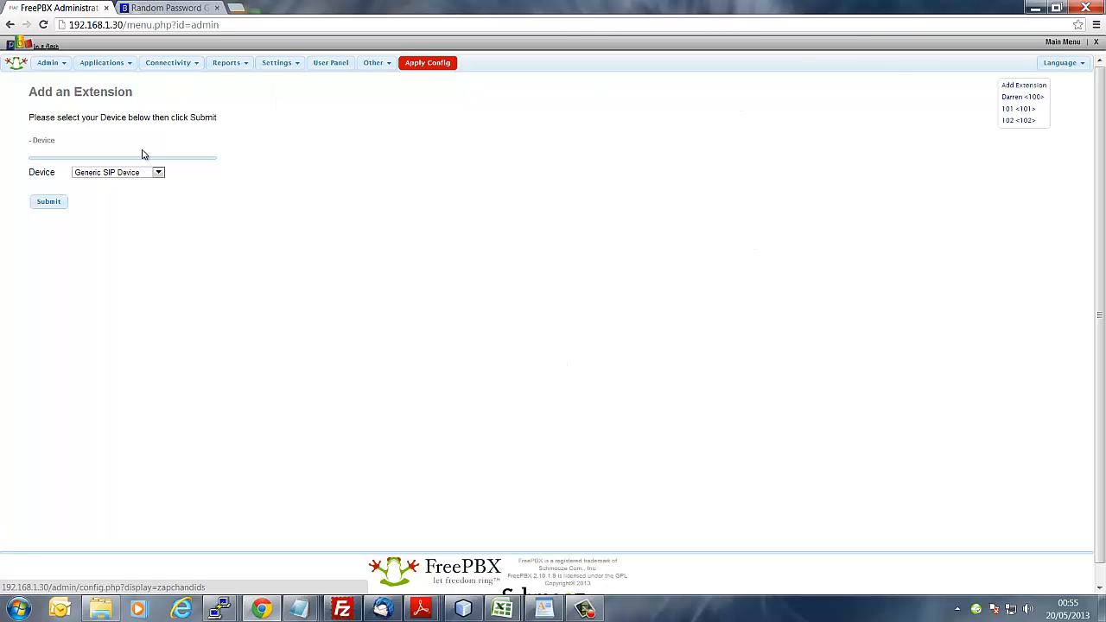
left_click(52, 202)
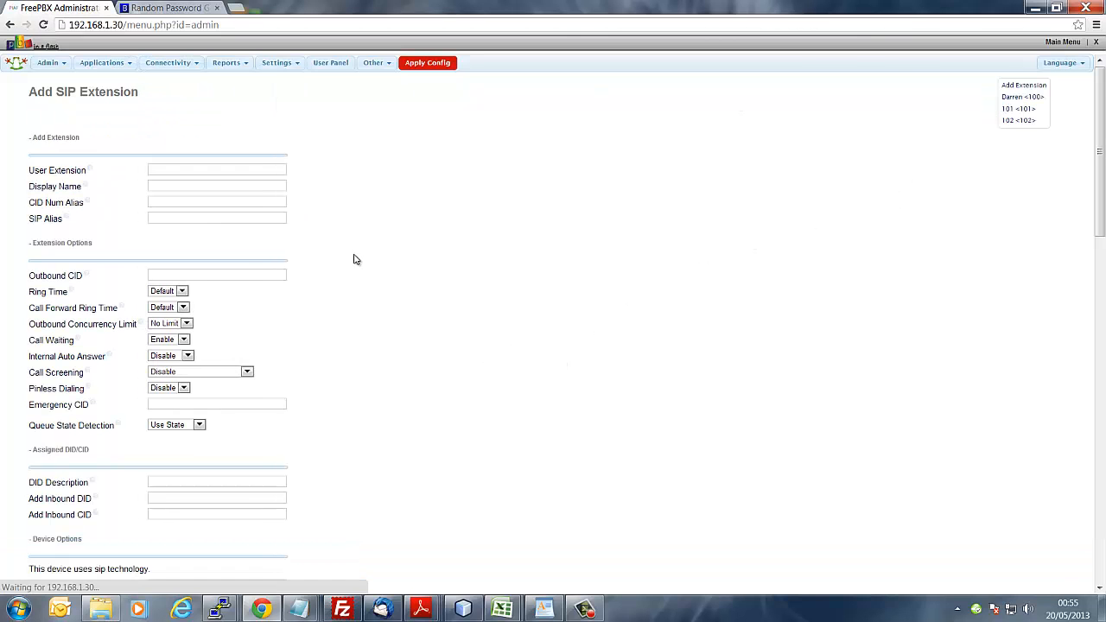
Step: Enter User Extension 103 and type '1036' into the Display Name field
left_click(210, 169)
type("103")
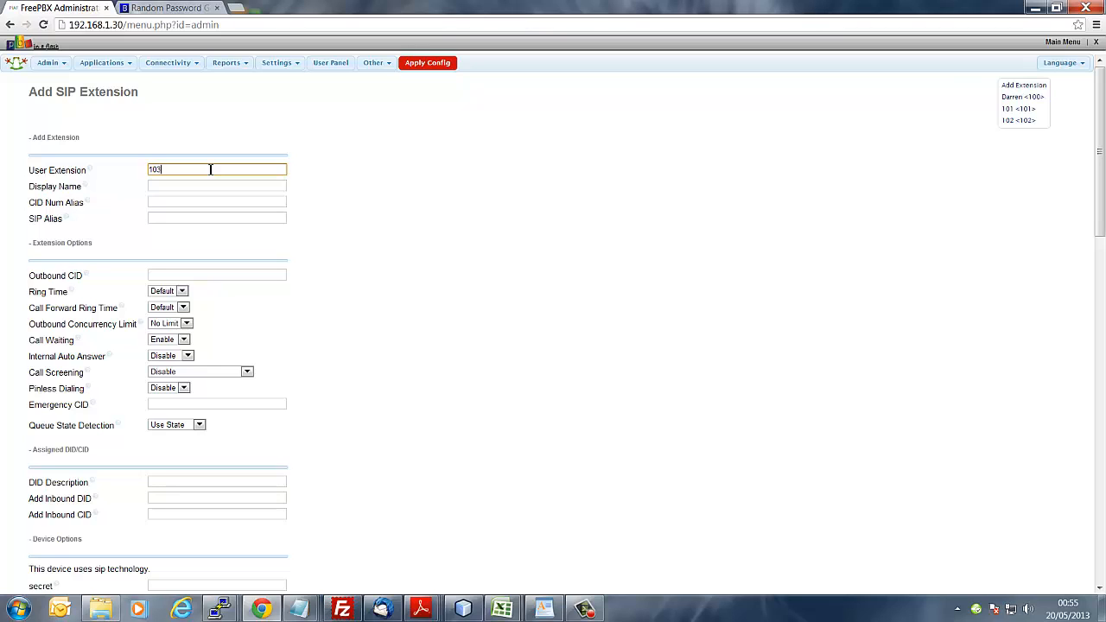
key("Tab")
type("1")
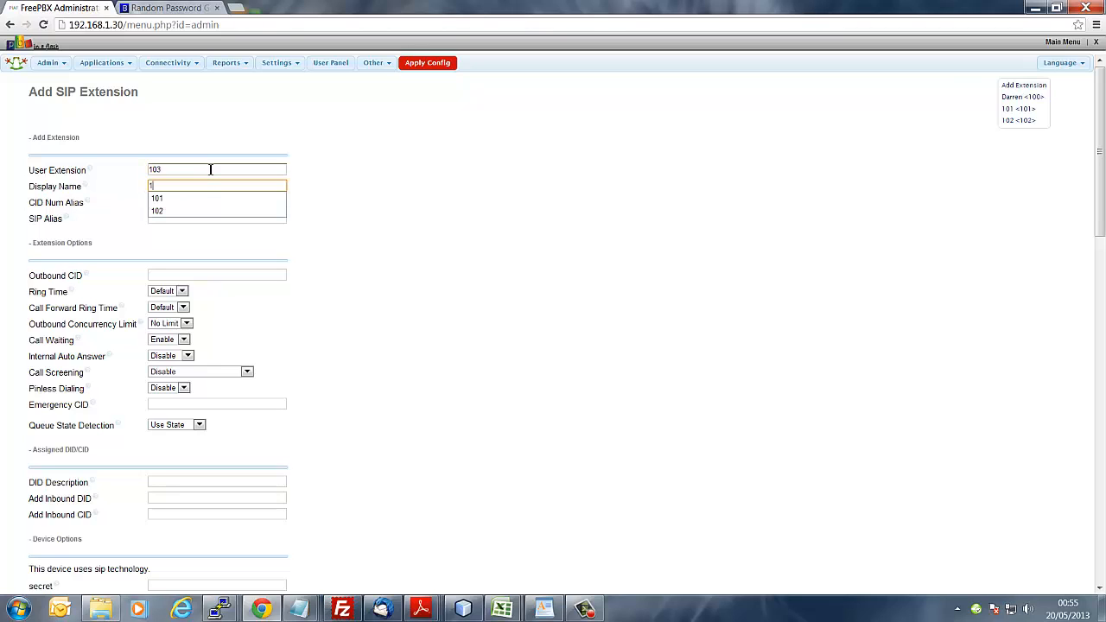
type("036")
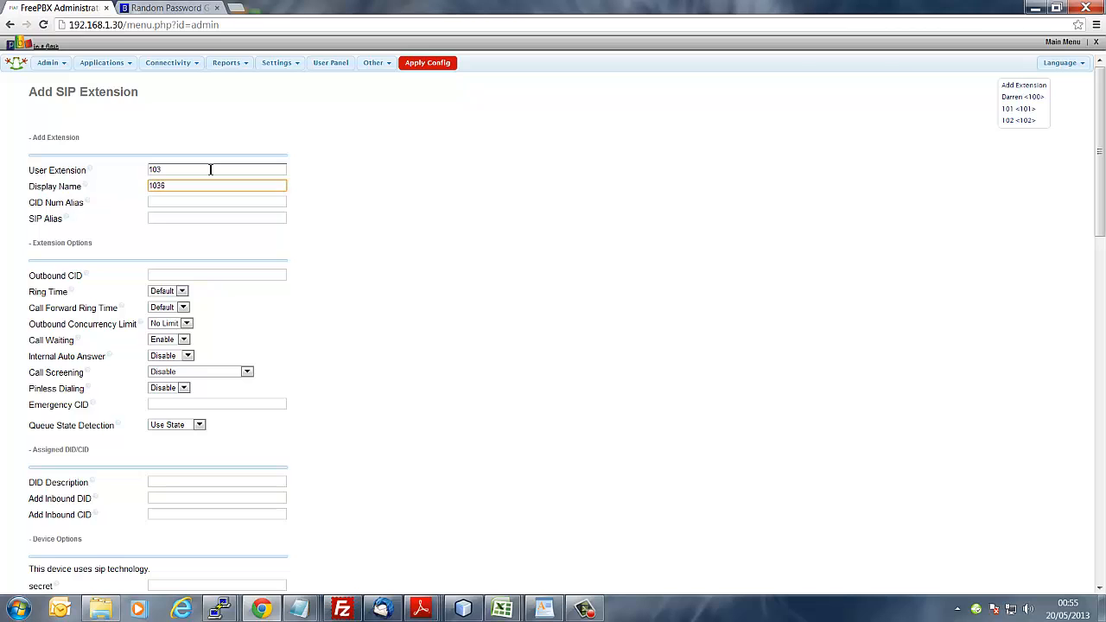
Step: Generate a fresh 10-character random password in the Bitmill generator and copy it
left_click(178, 9)
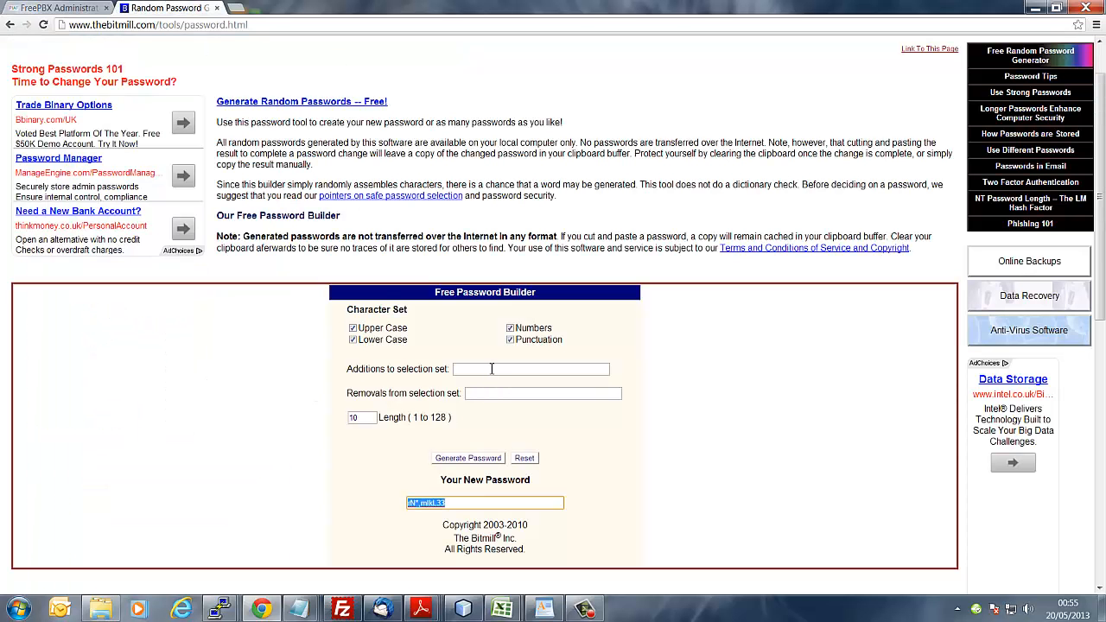
left_click(460, 462)
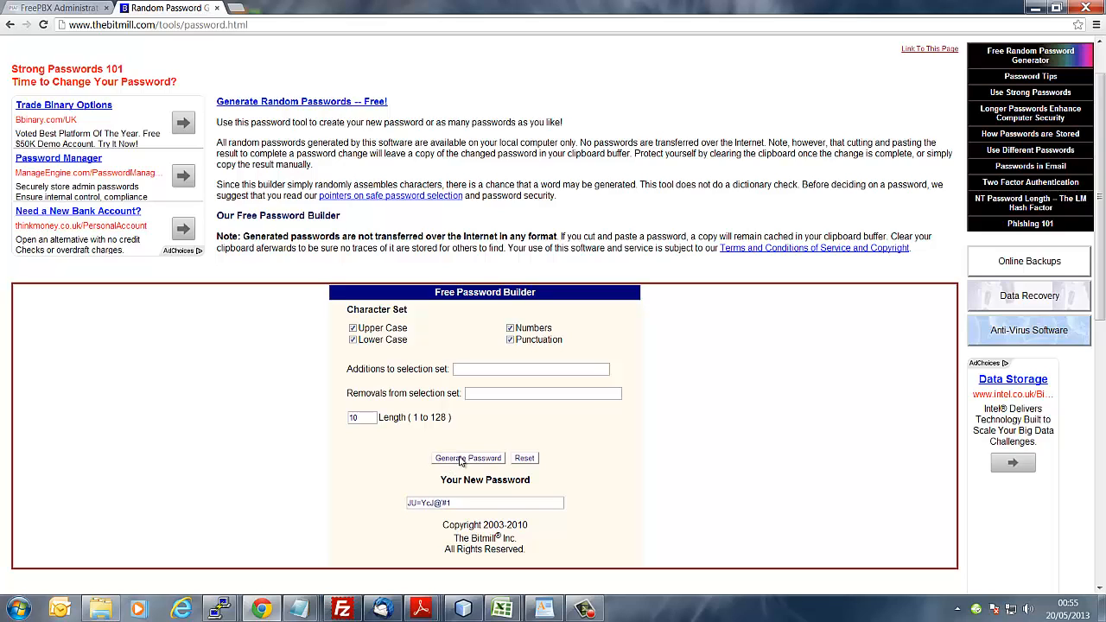
left_click(460, 462)
left_click(460, 462)
left_click_drag(460, 503, 362, 488)
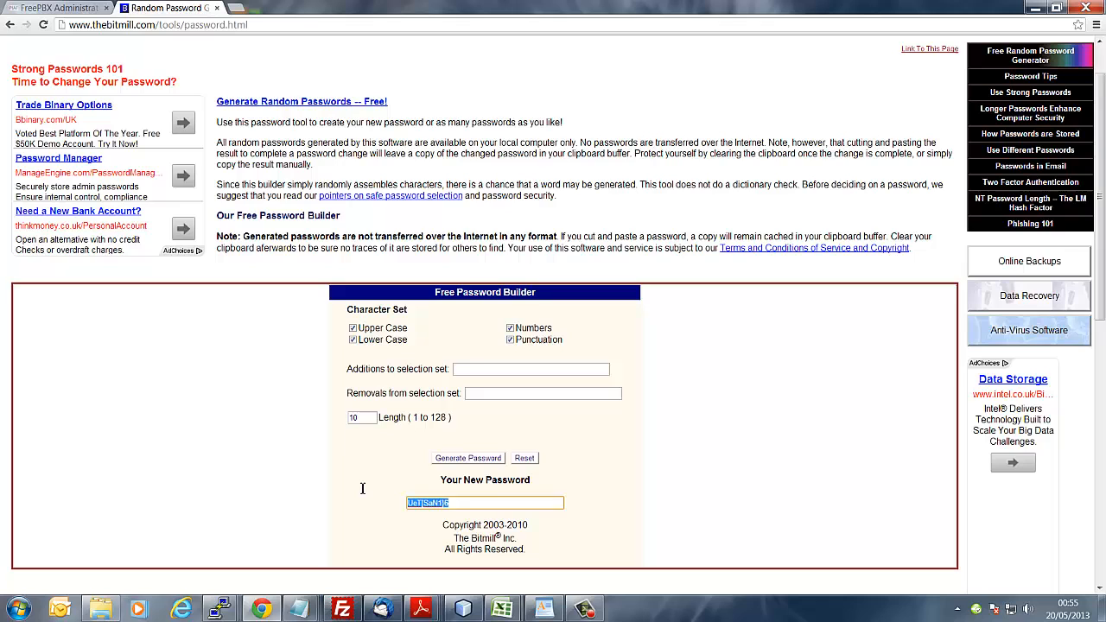
right_click(414, 500)
left_click(474, 277)
left_click(77, 9)
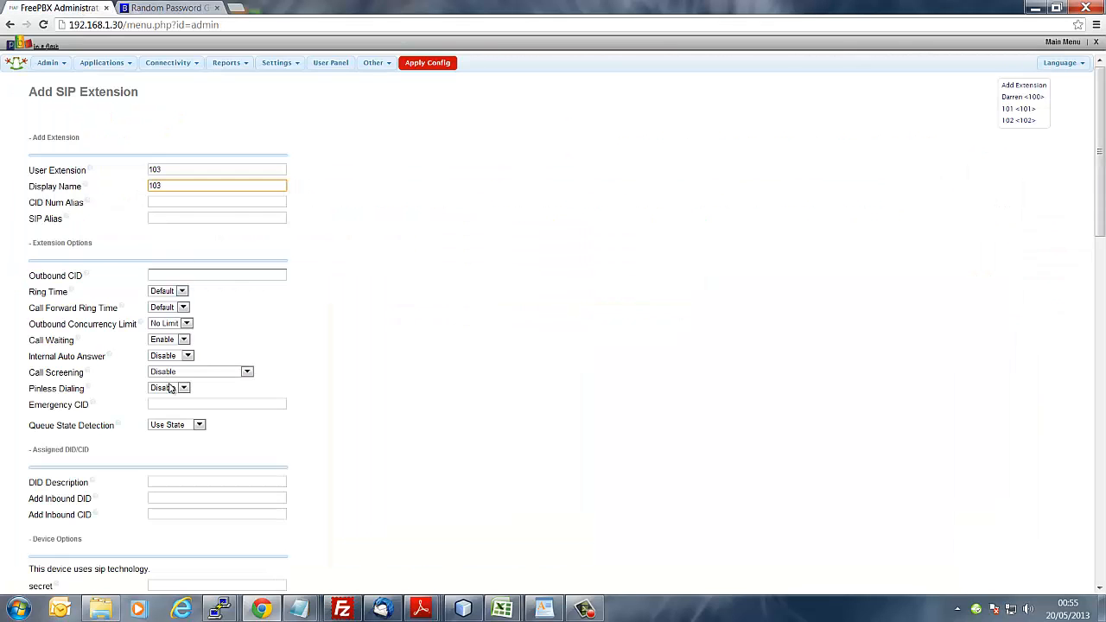
Step: Paste the generated password as extension 103's secret and submit extension 103
right_click(163, 332)
left_click(391, 397)
scroll(202, 388, "down", 2)
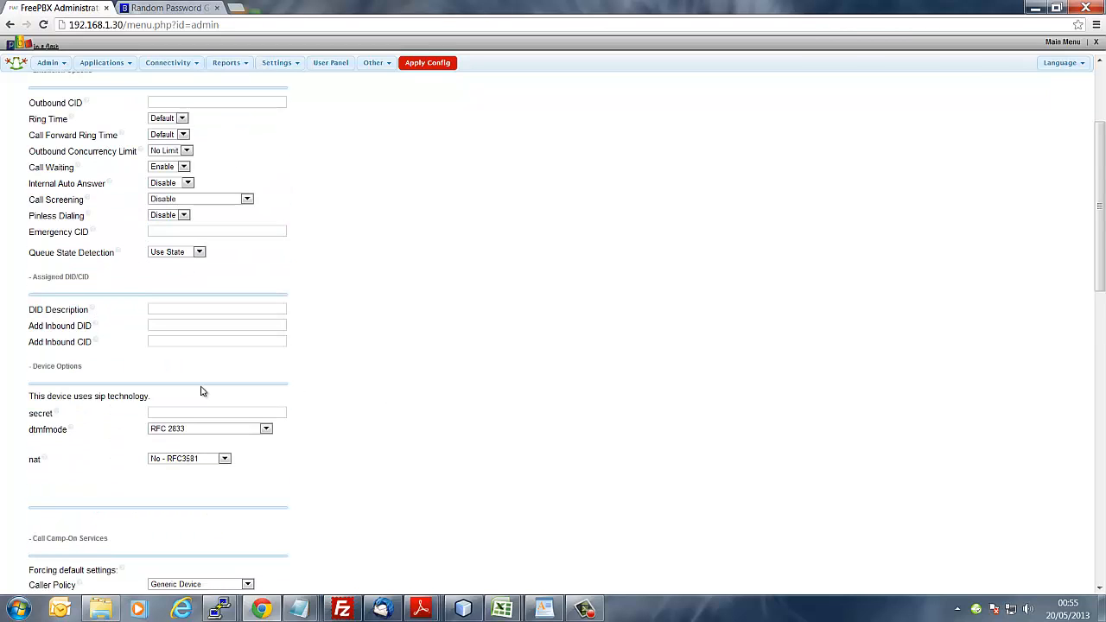
right_click(199, 417)
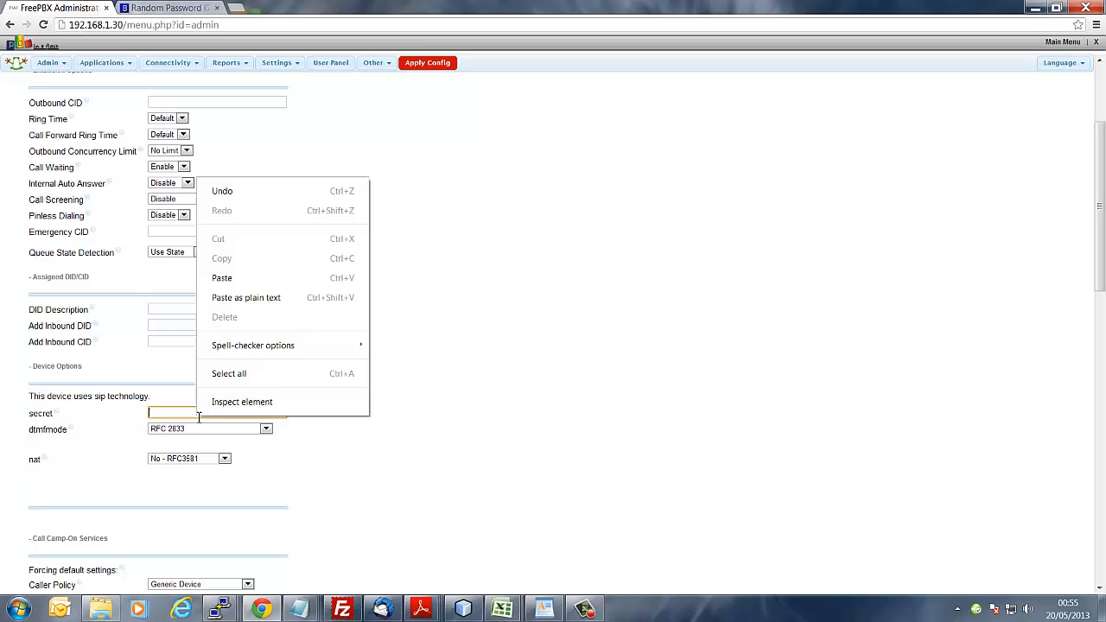
left_click(252, 280)
scroll(481, 361, "down", 2)
scroll(480, 361, "down", 2)
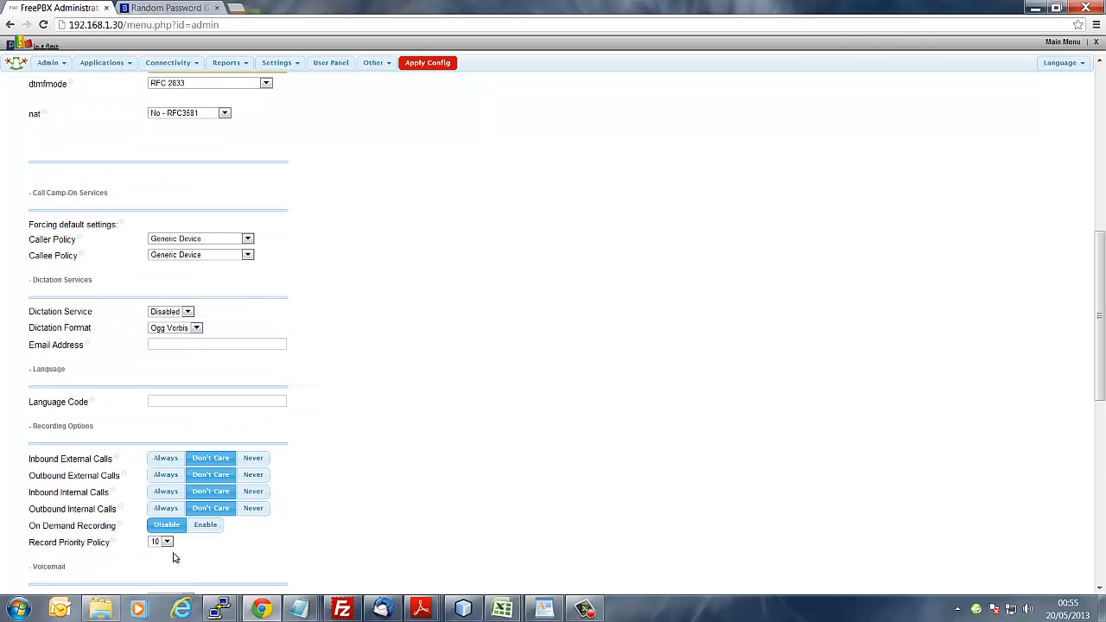
scroll(173, 551, "down", 6)
left_click(48, 552)
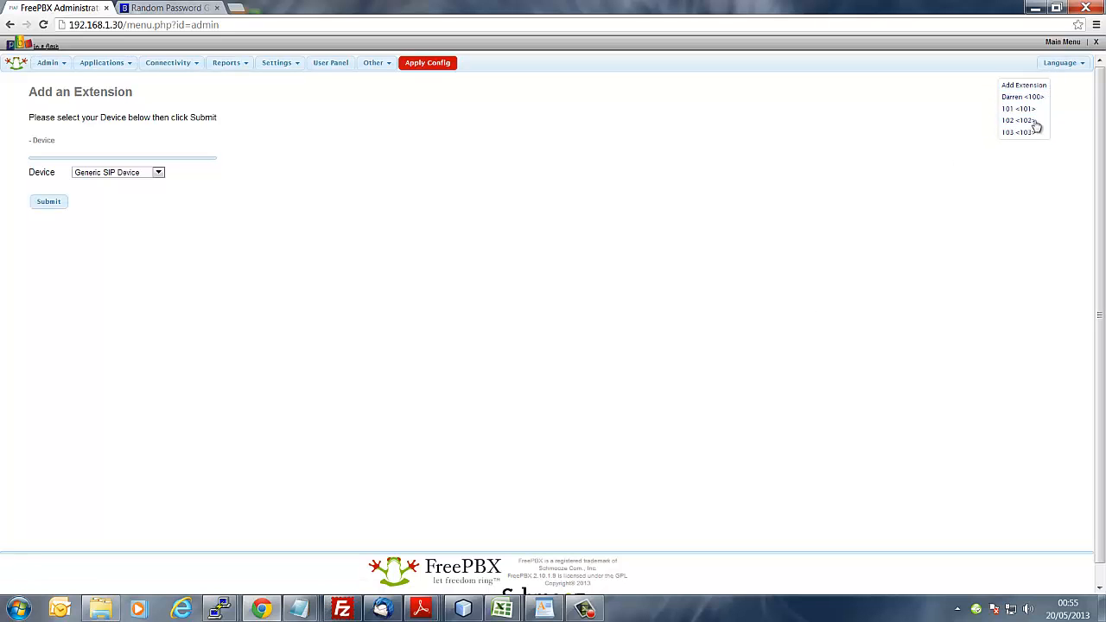
Step: Start a new Generic SIP Device with User Extension 104 and Display Name 104
left_click(54, 203)
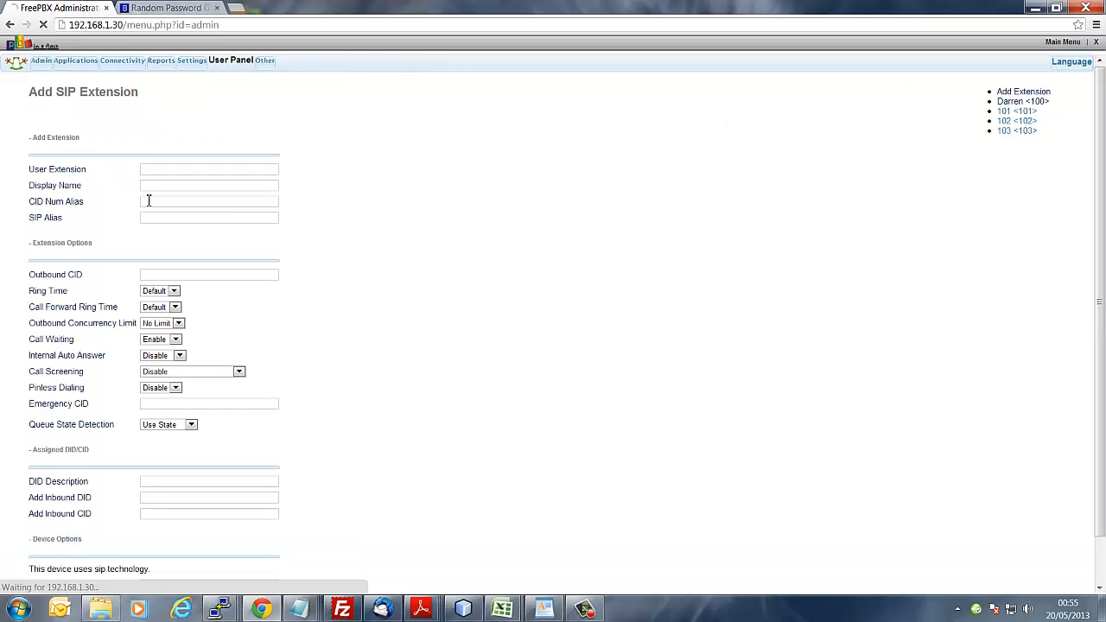
left_click(243, 171)
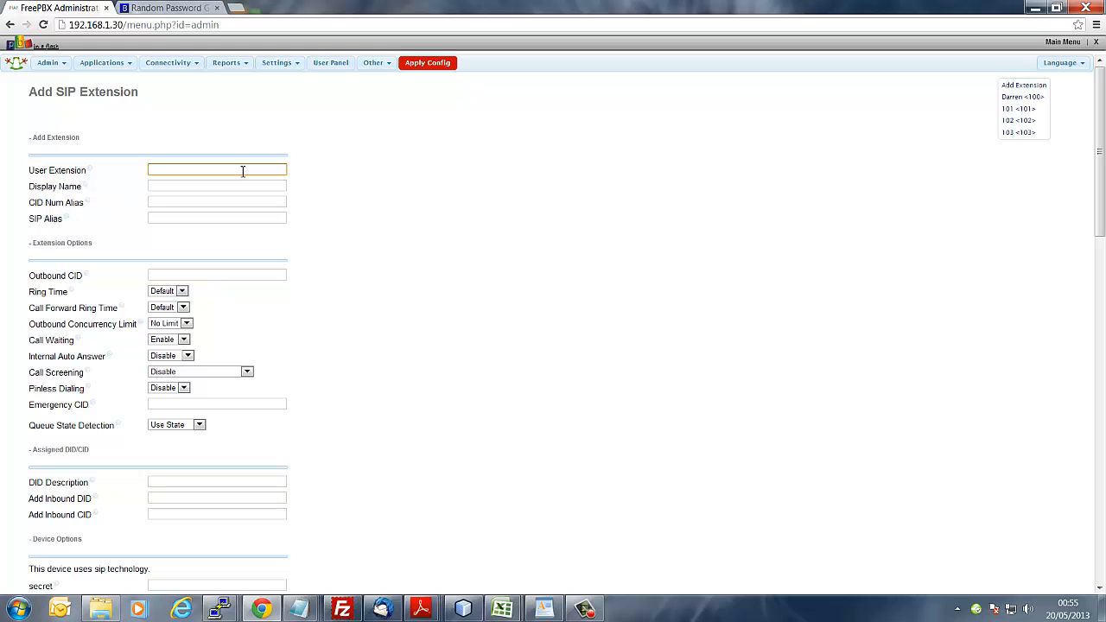
type("104")
left_click(214, 185)
type("104")
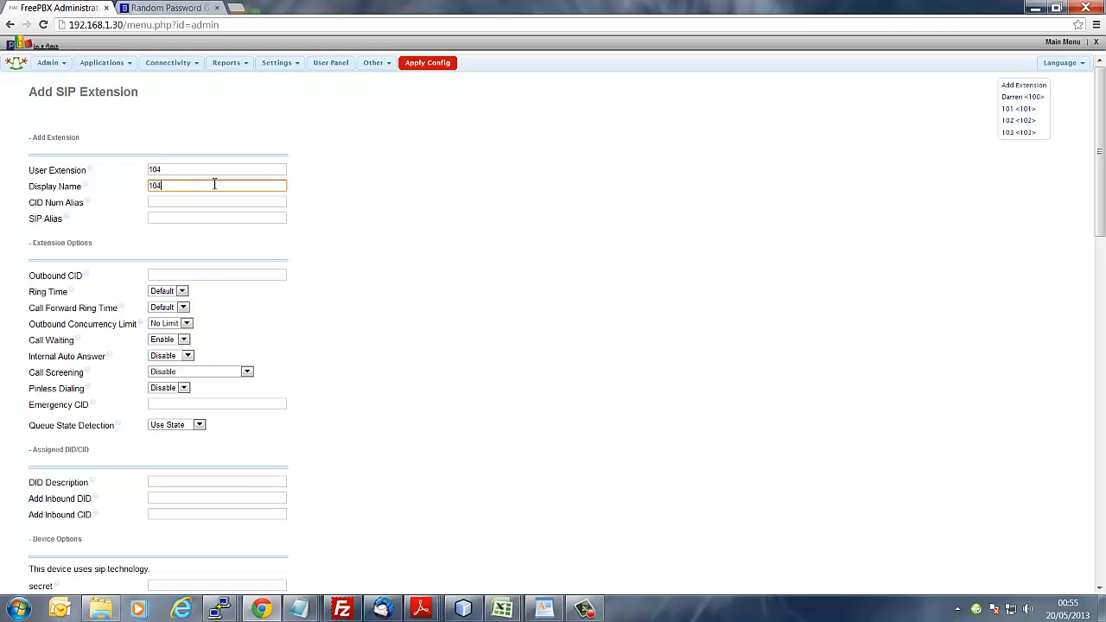
scroll(297, 249, "down", 1)
scroll(297, 249, "down", 12)
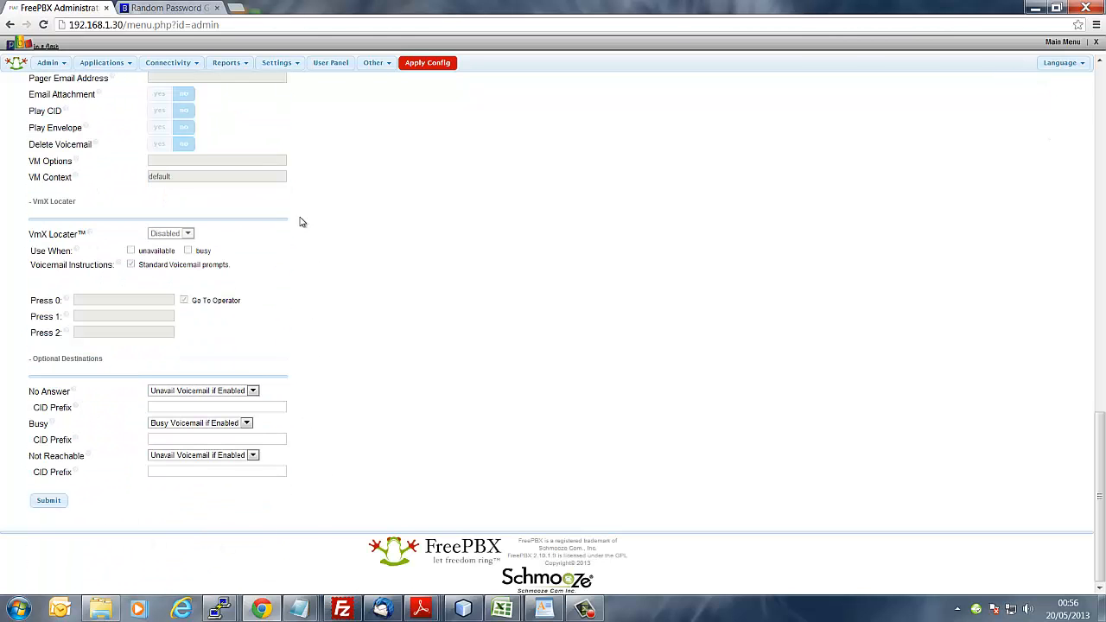
Step: Generate another 10-character random password in the Bitmill generator and copy it
left_click(173, 8)
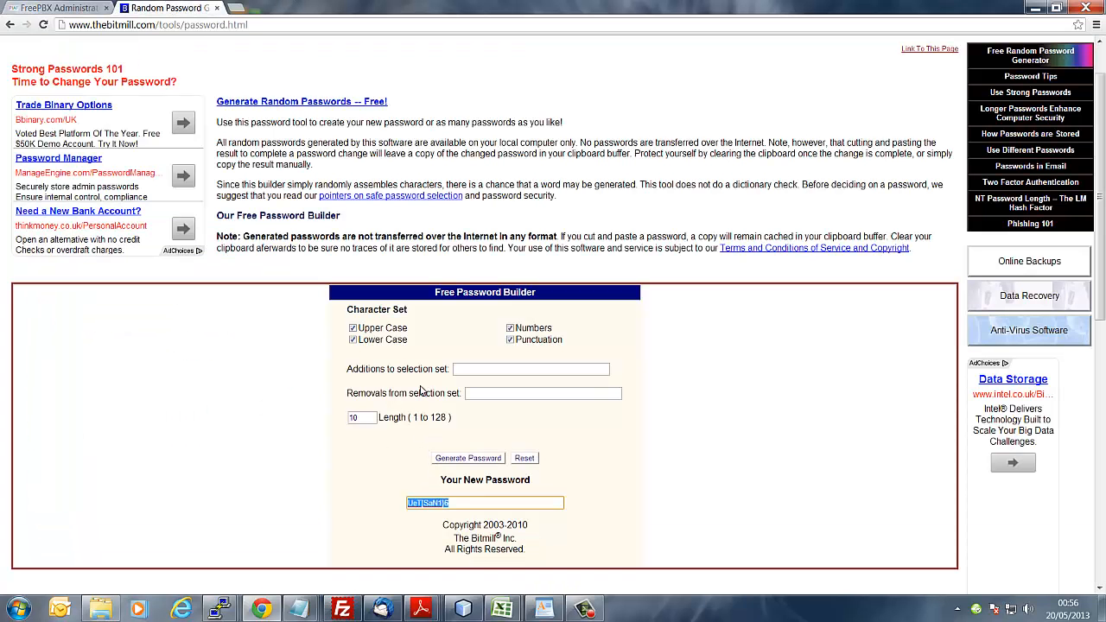
left_click(464, 460)
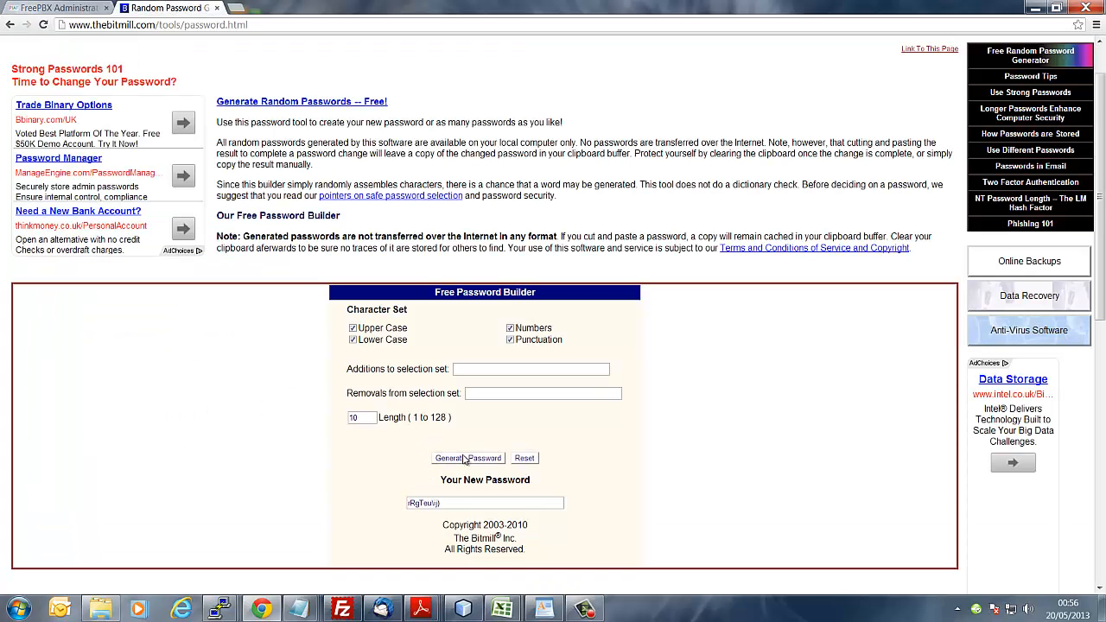
left_click(464, 460)
left_click(464, 459)
left_click_drag(464, 500, 334, 511)
key("ctrl+c")
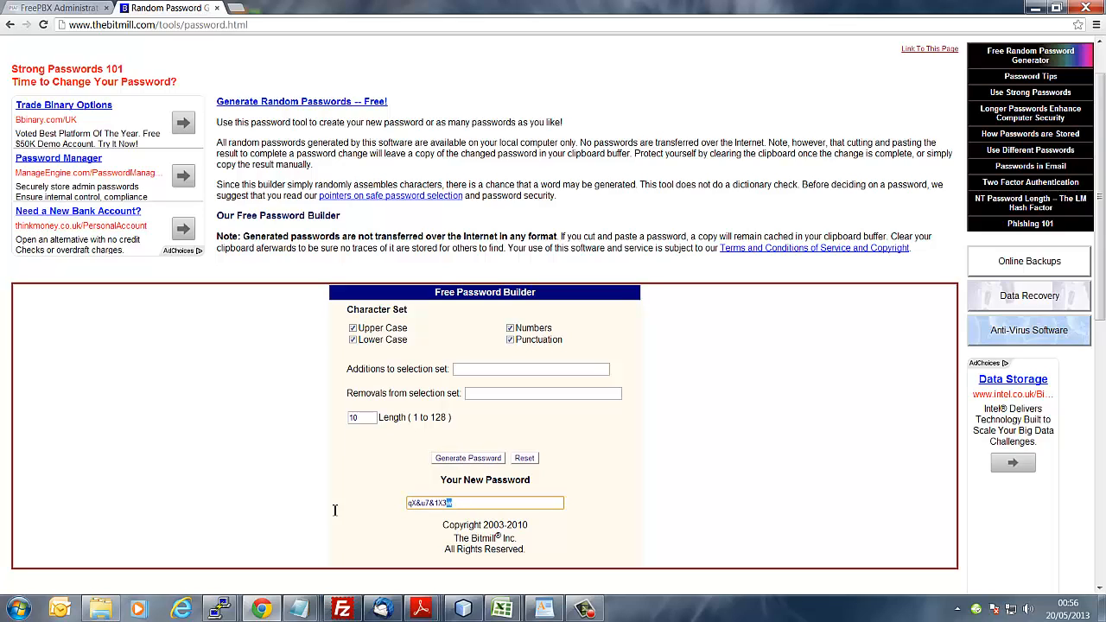
right_click(426, 506)
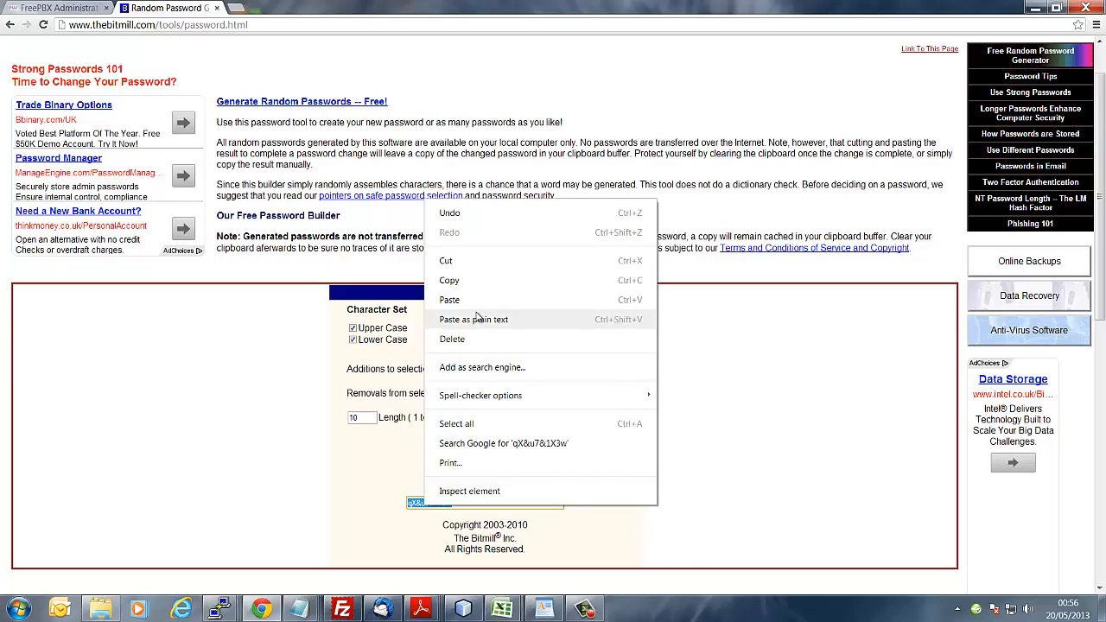
left_click(483, 282)
Step: Paste the copied password as extension 104's secret and submit extension 104
left_click(54, 9)
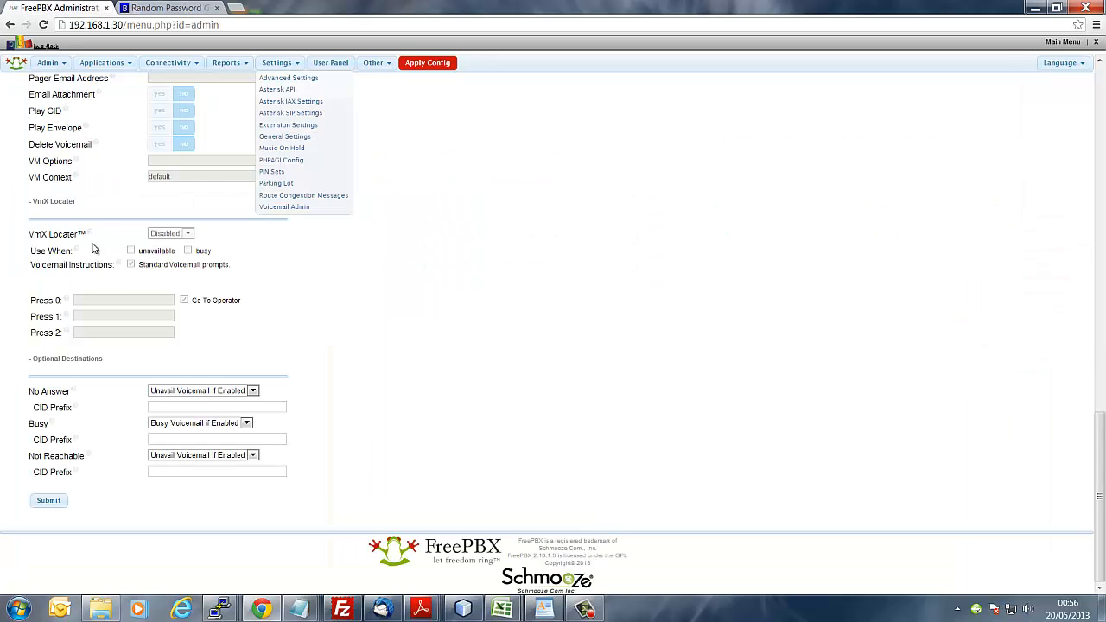
scroll(135, 347, "up", 3)
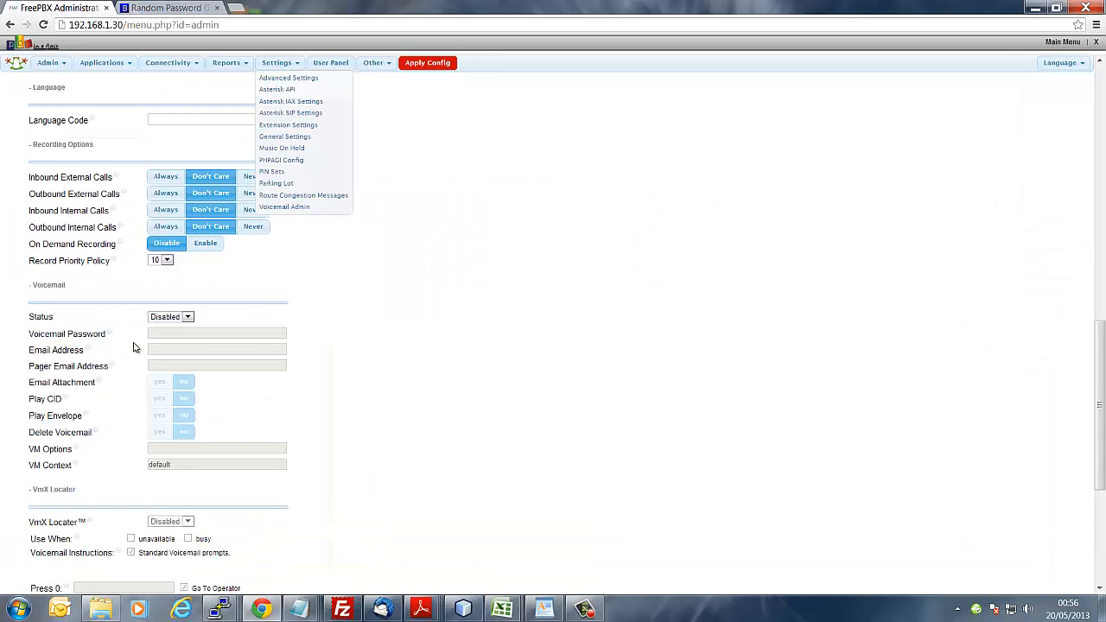
scroll(163, 334, "up", 1)
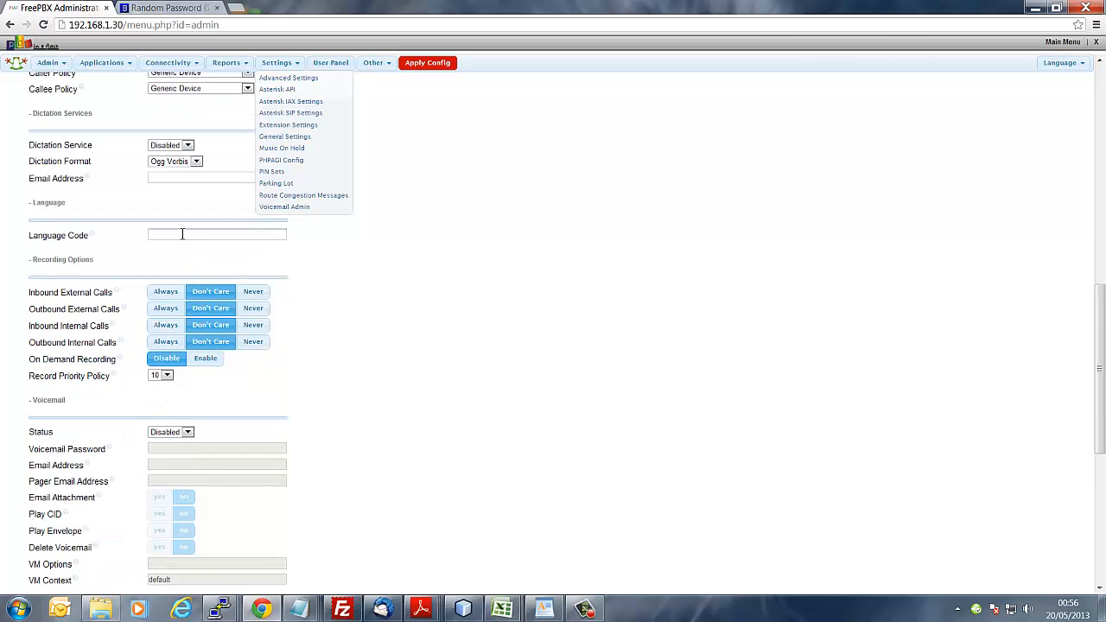
scroll(106, 284, "up", 6)
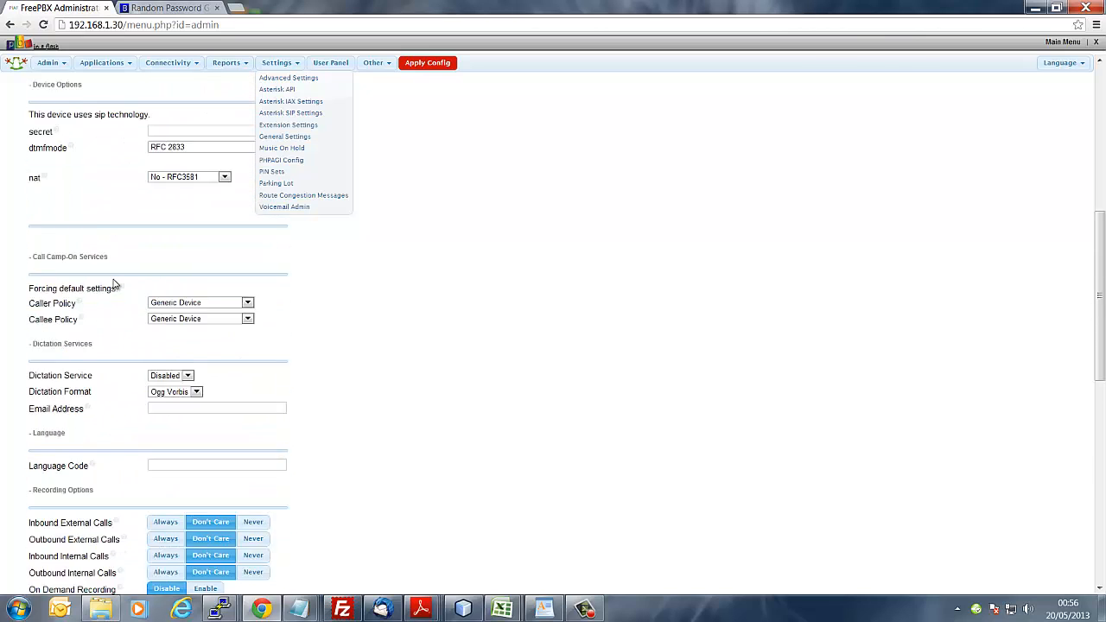
right_click(190, 248)
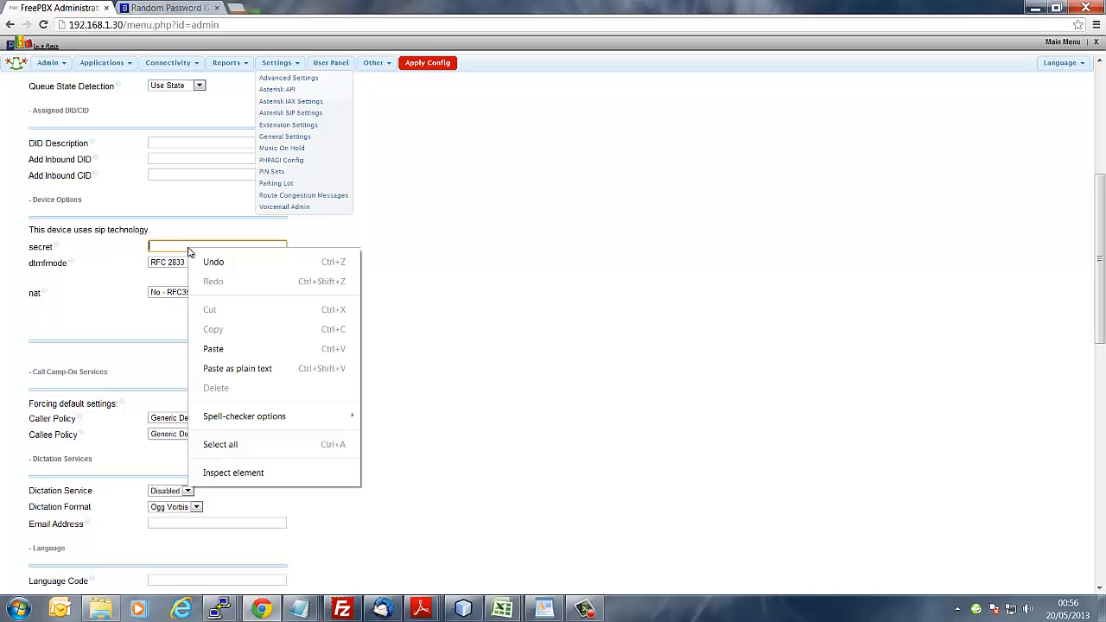
left_click(241, 350)
scroll(311, 372, "down", 10)
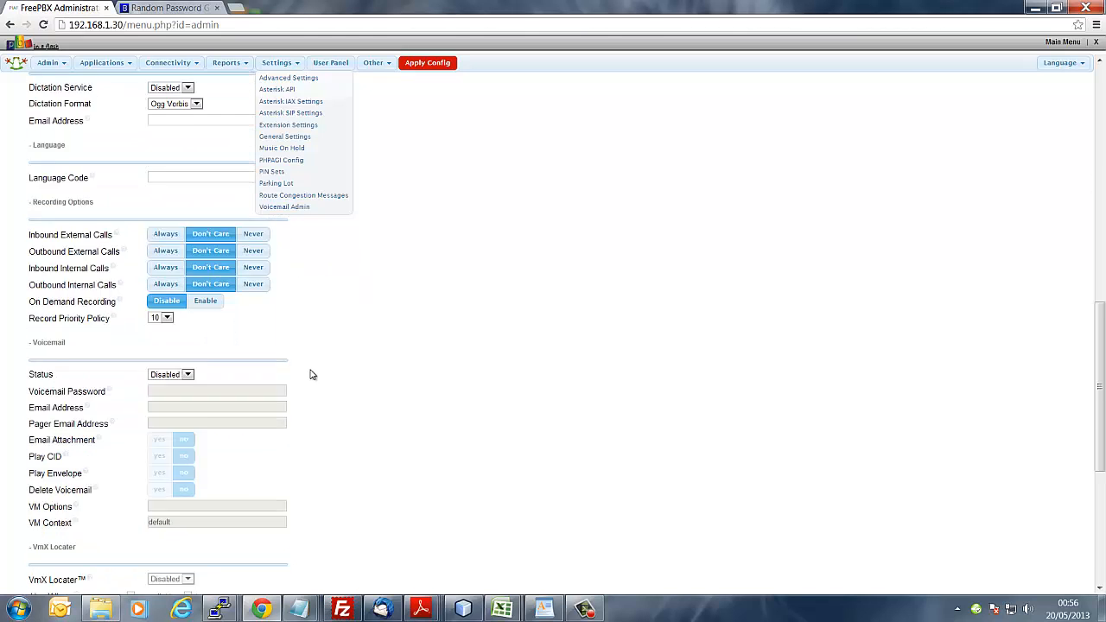
left_click(49, 502)
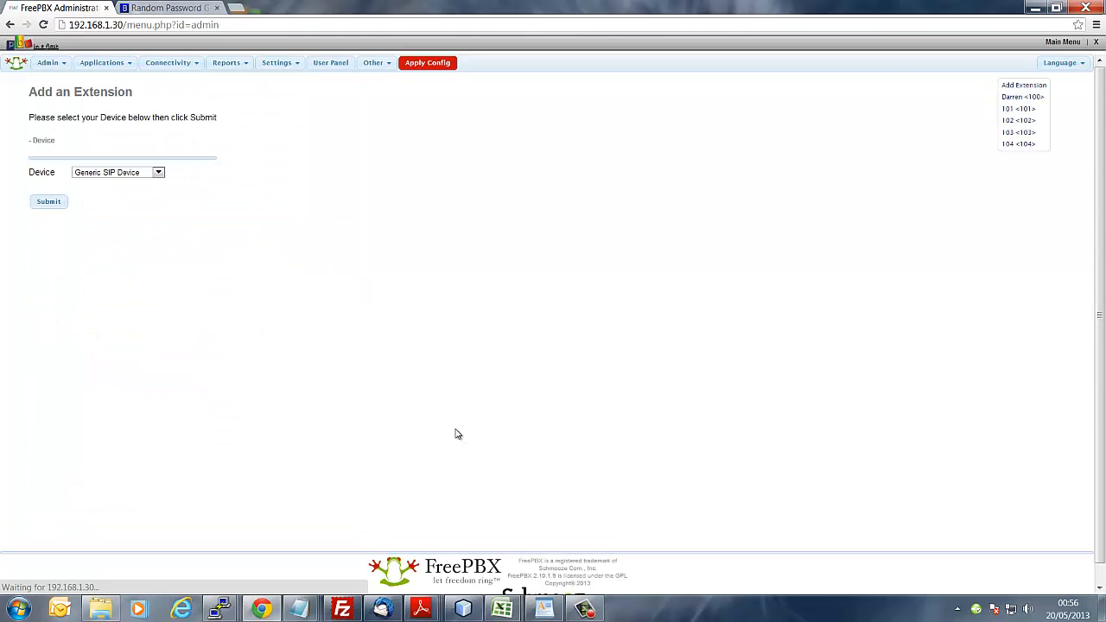
Step: Apply the pending configuration, then load the 192.168.1.30 welcome page
left_click(435, 66)
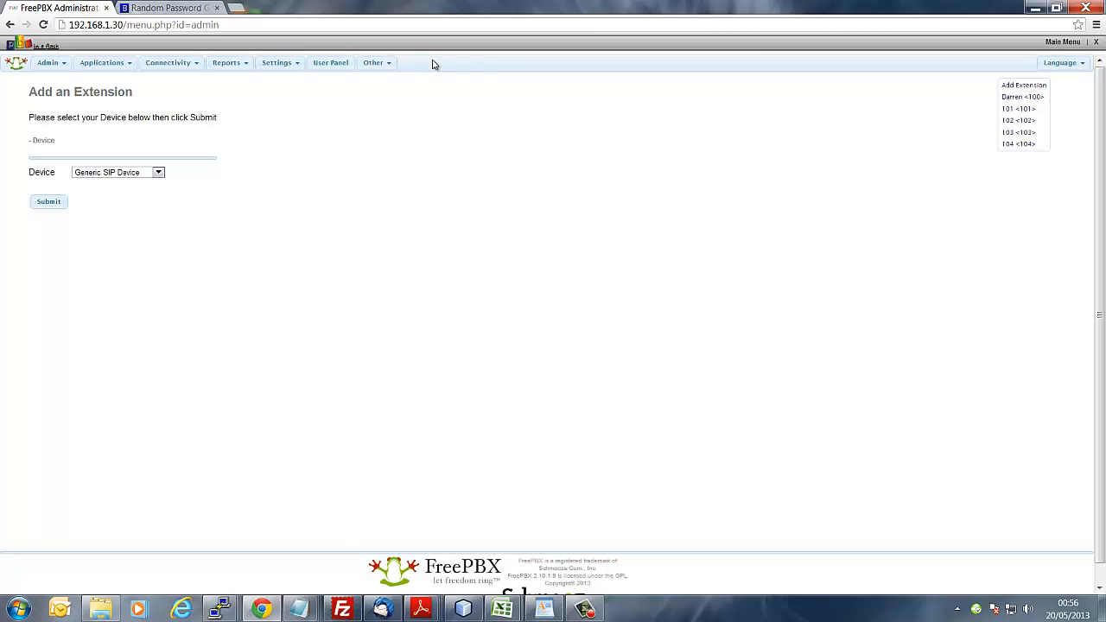
mouse_move(45, 66)
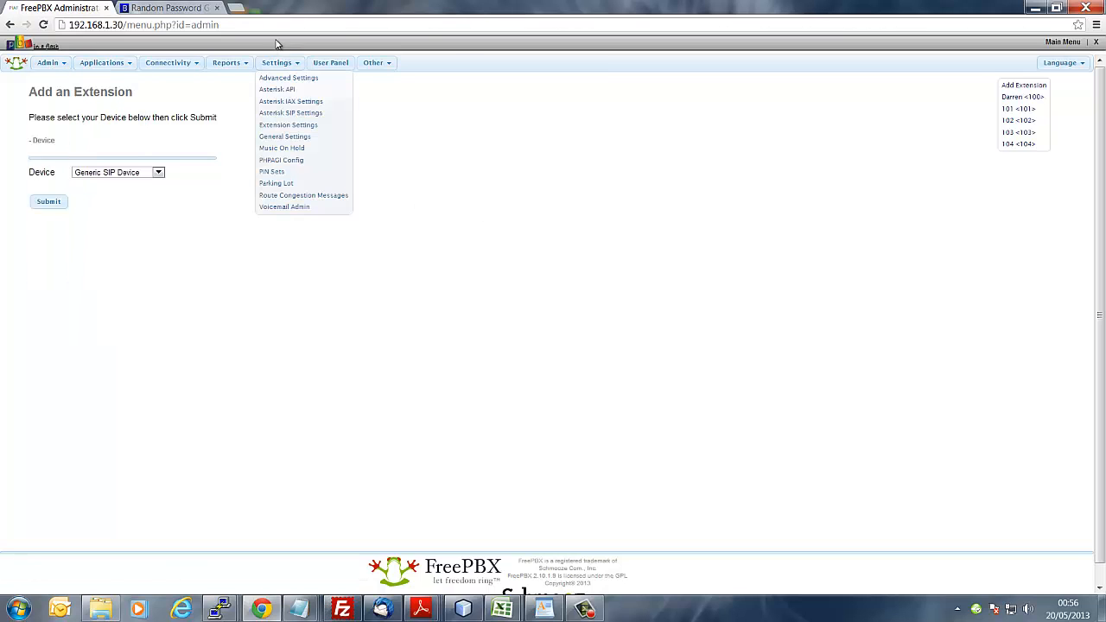
key("BackSpace")
key("BackSpace")
key("BackSpace")
key("BackSpace")
key("BackSpace")
key("BackSpace")
key("BackSpace")
key("BackSpace")
key("BackSpace")
key("BackSpace")
key("BackSpace")
key("BackSpace")
key("BackSpace")
key("BackSpace")
key("BackSpace")
key("BackSpace")
key("BackSpace")
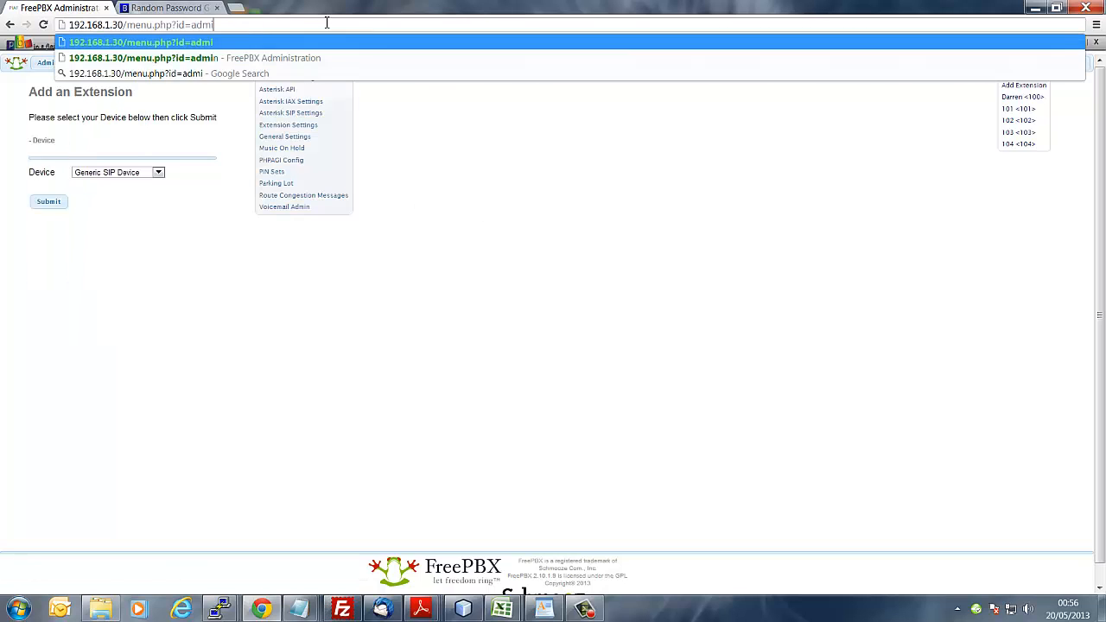
key("Return")
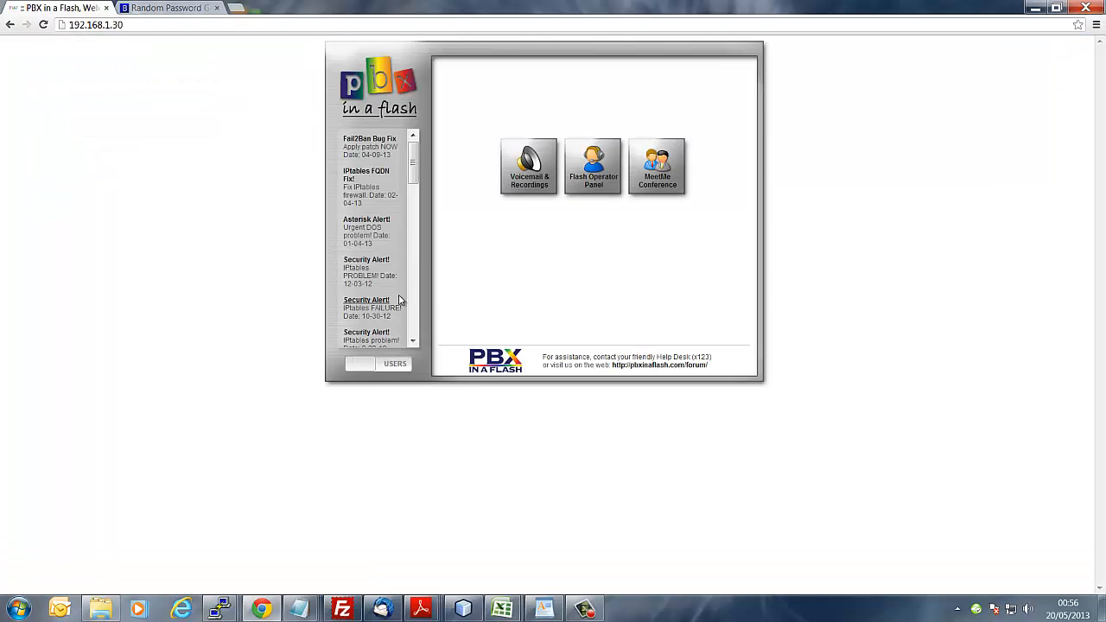
Step: Go through ADMIN and FreePBX Administration to the Applications > Extensions page
left_click(395, 366)
left_click(533, 326)
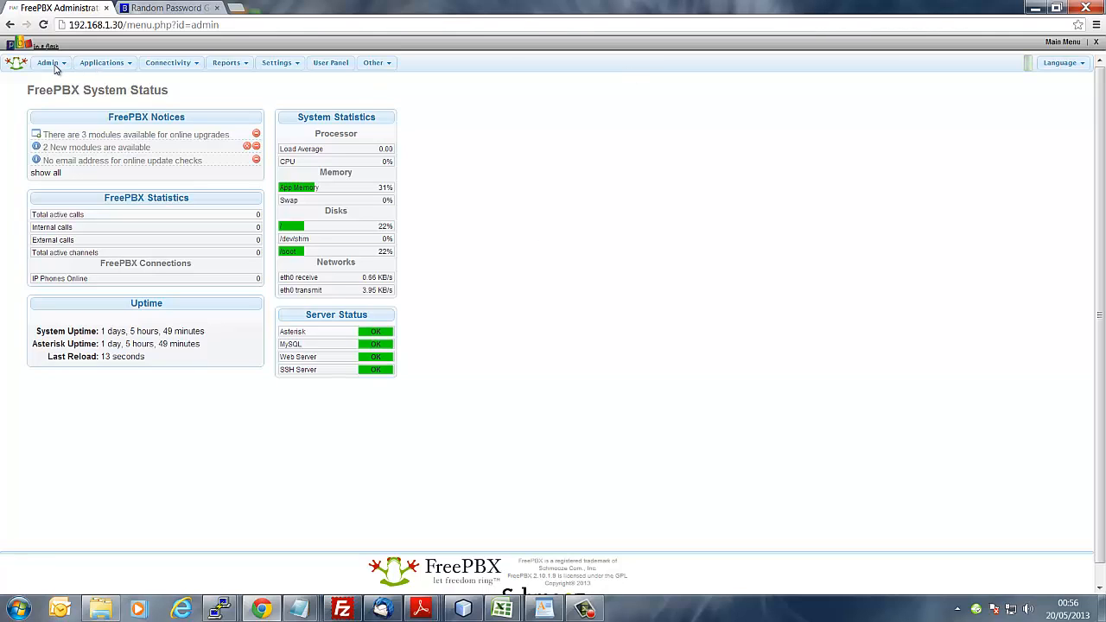
left_click(112, 63)
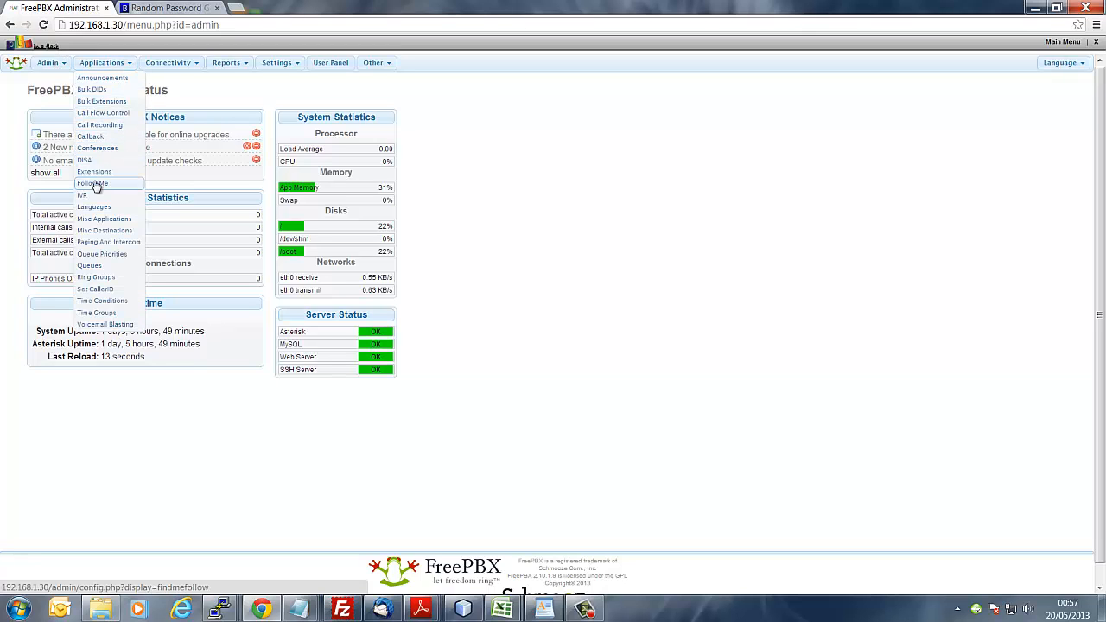
left_click(94, 171)
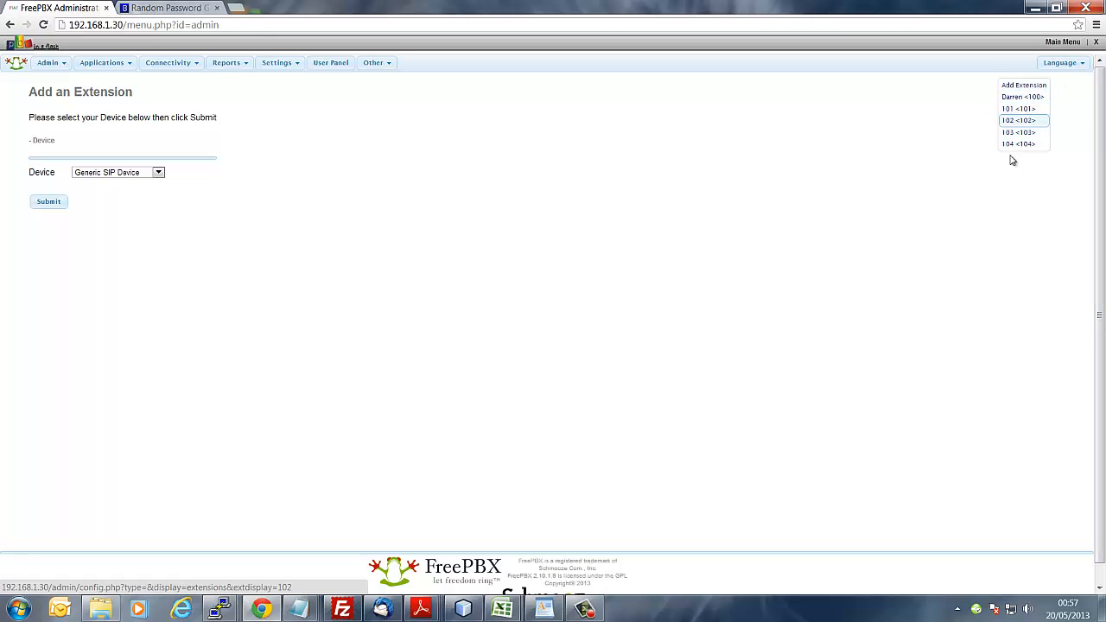
Step: Open extension 100 and scroll through its device settings
left_click(1023, 97)
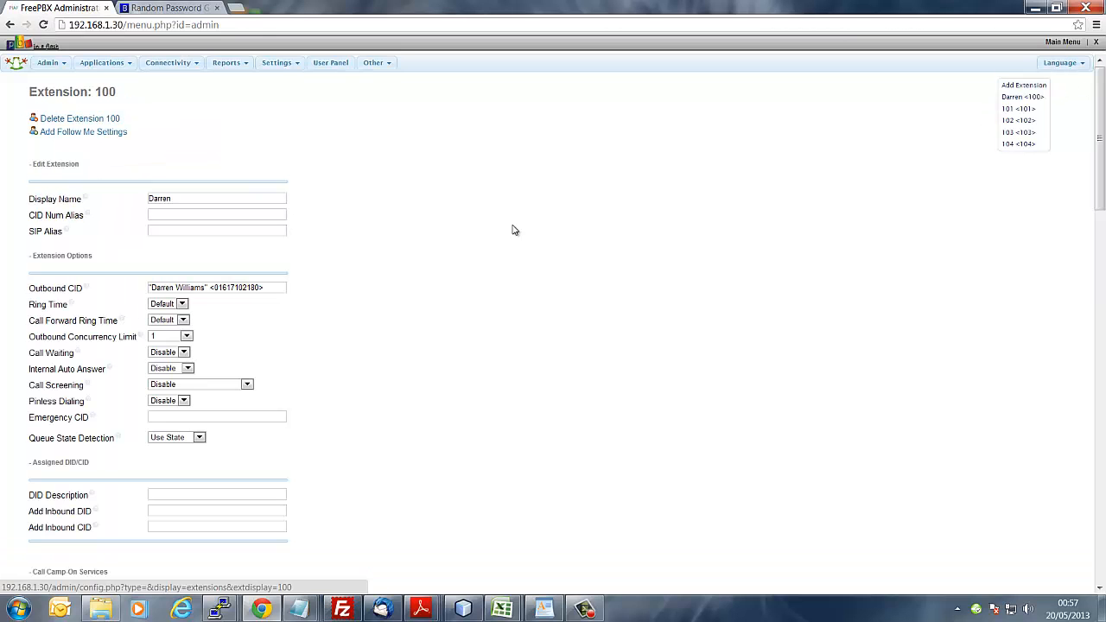
scroll(481, 220, "down", 5)
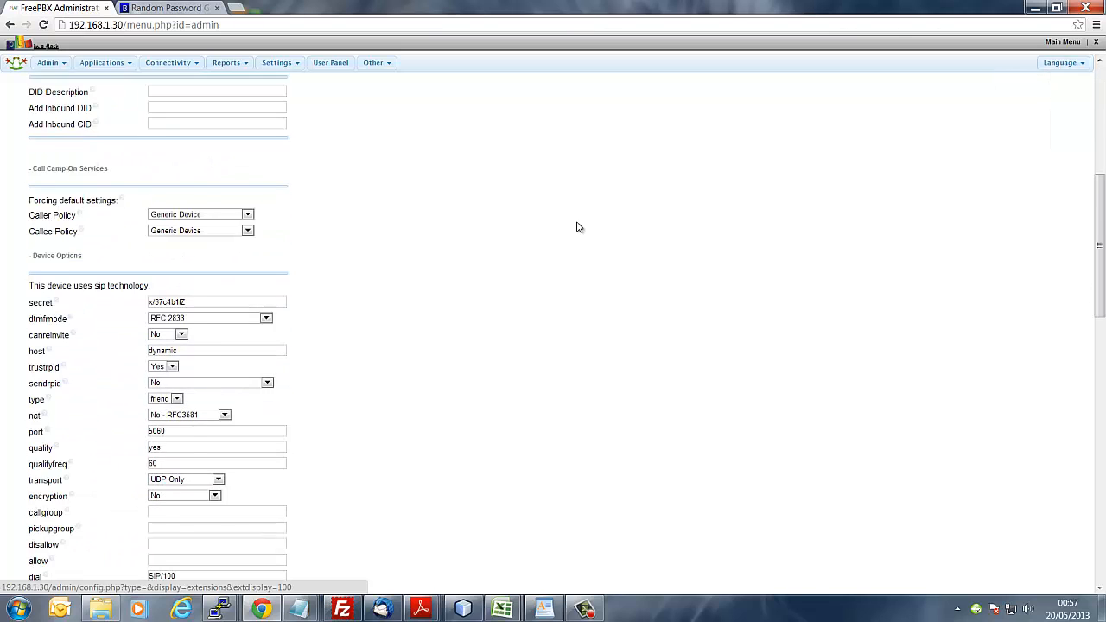
scroll(579, 228, "down", 2)
scroll(582, 226, "down", 6)
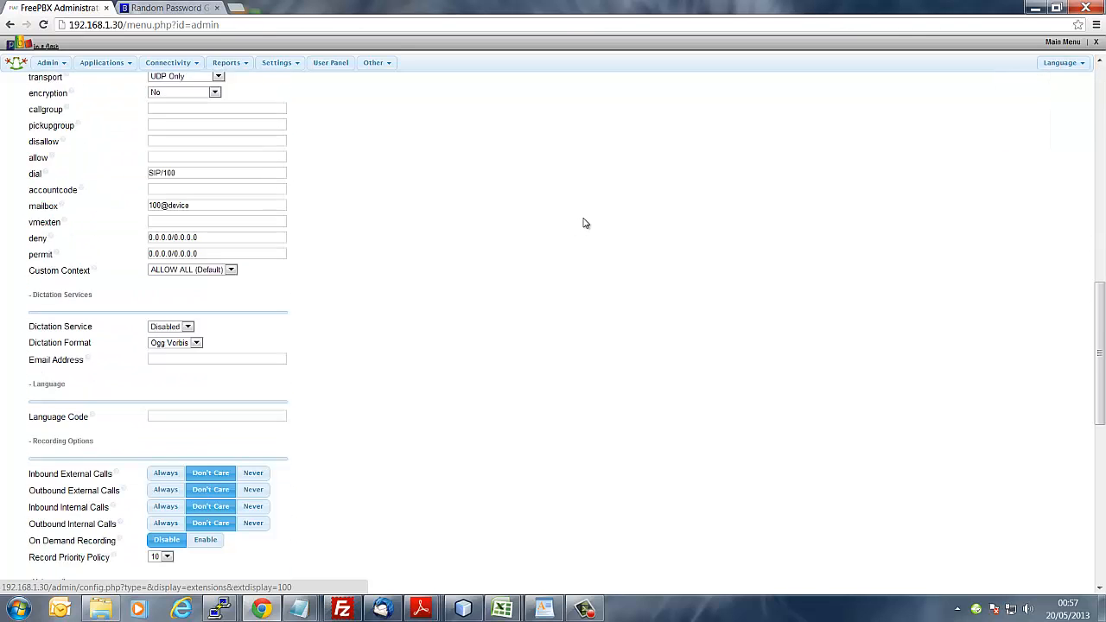
scroll(583, 224, "down", 3)
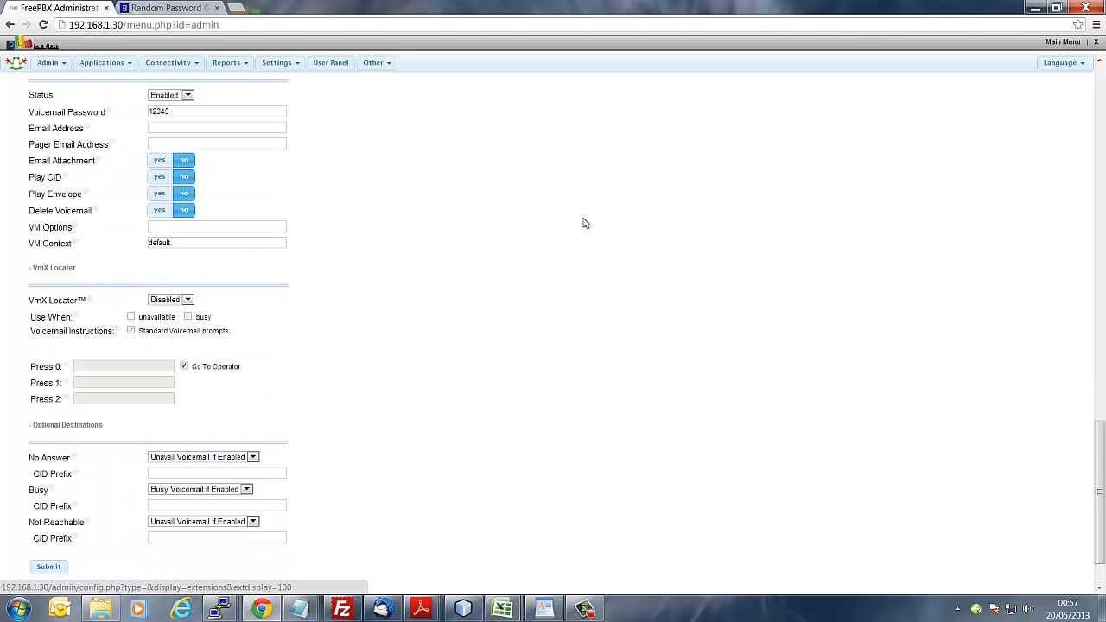
scroll(583, 224, "up", 9)
scroll(583, 224, "up", 7)
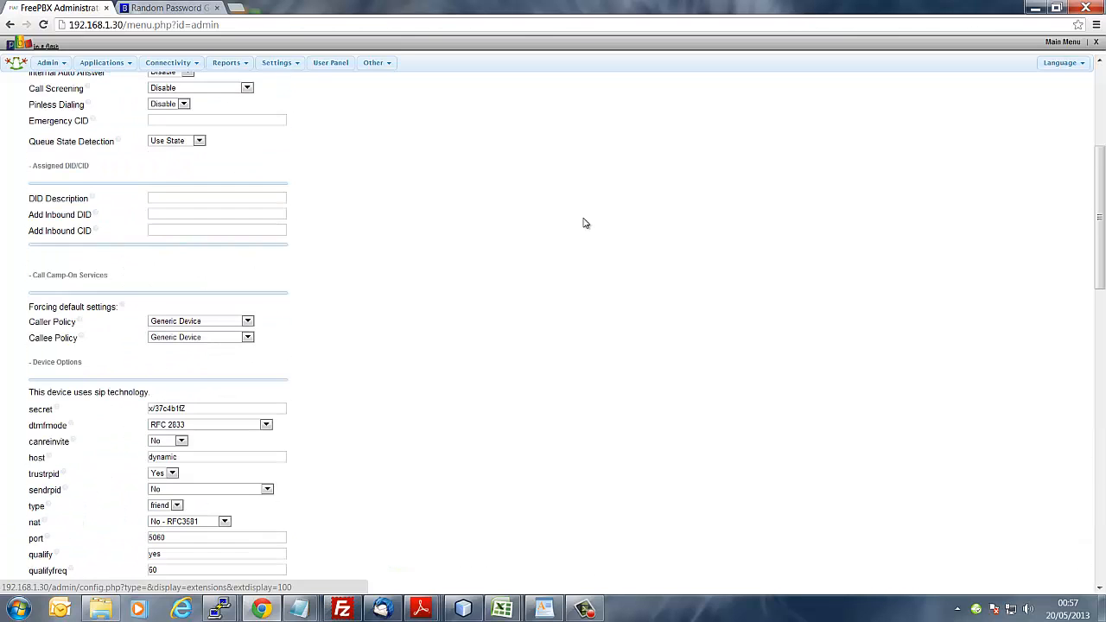
scroll(583, 224, "down", 2)
scroll(583, 224, "down", 3)
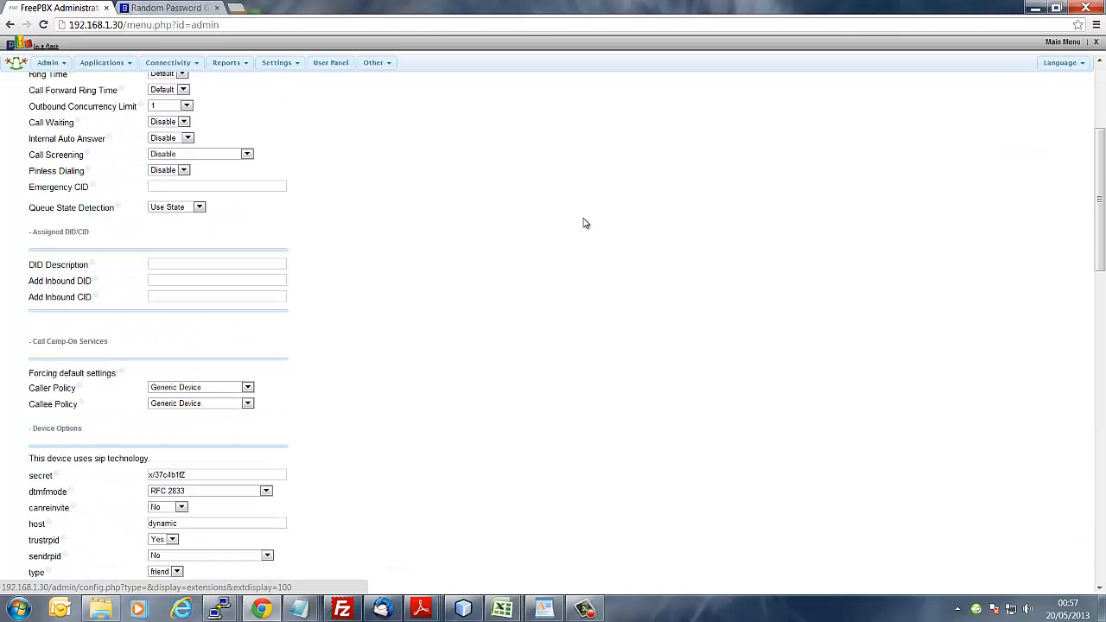
scroll(583, 224, "down", 1)
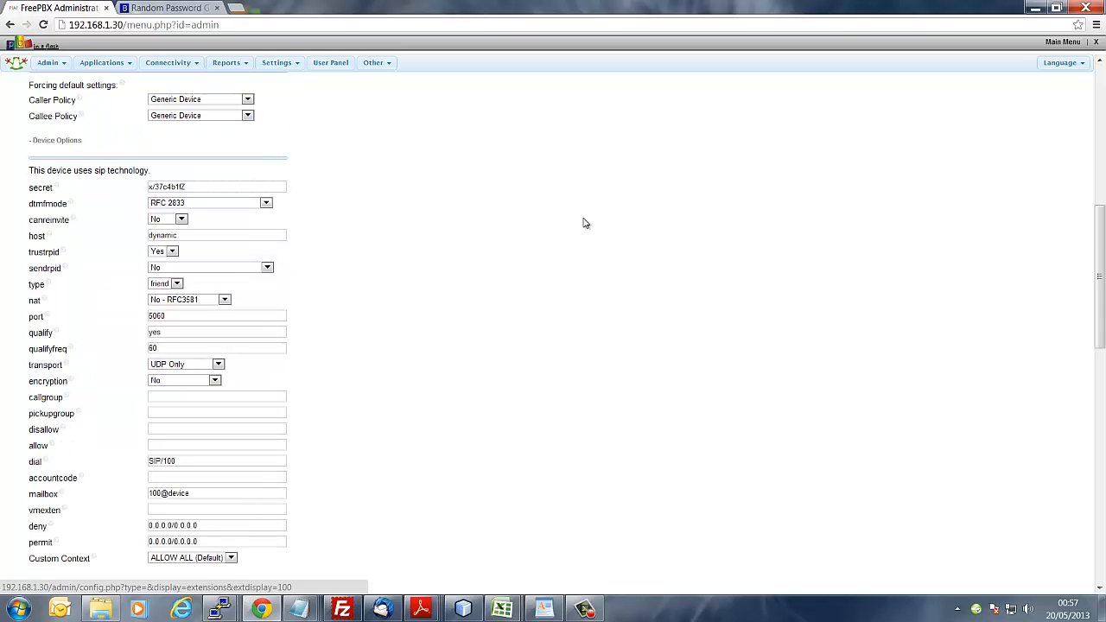
Step: Check that extension 100's host field is still 'dynamic', leaving it unchanged
double_click(164, 235)
left_click(232, 238)
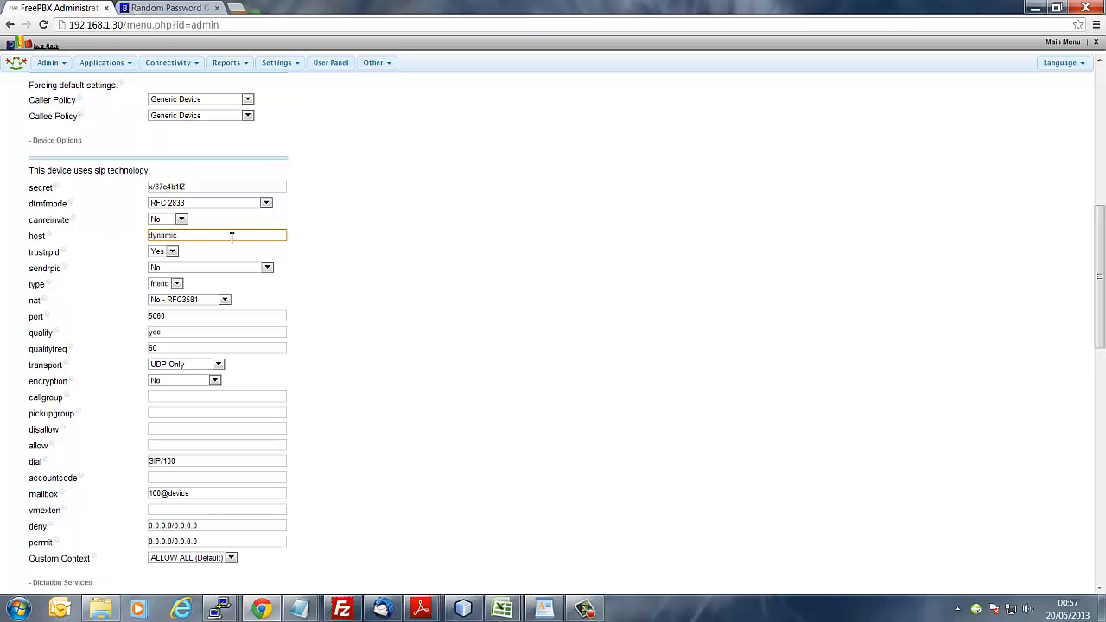
left_click_drag(232, 238, 105, 239)
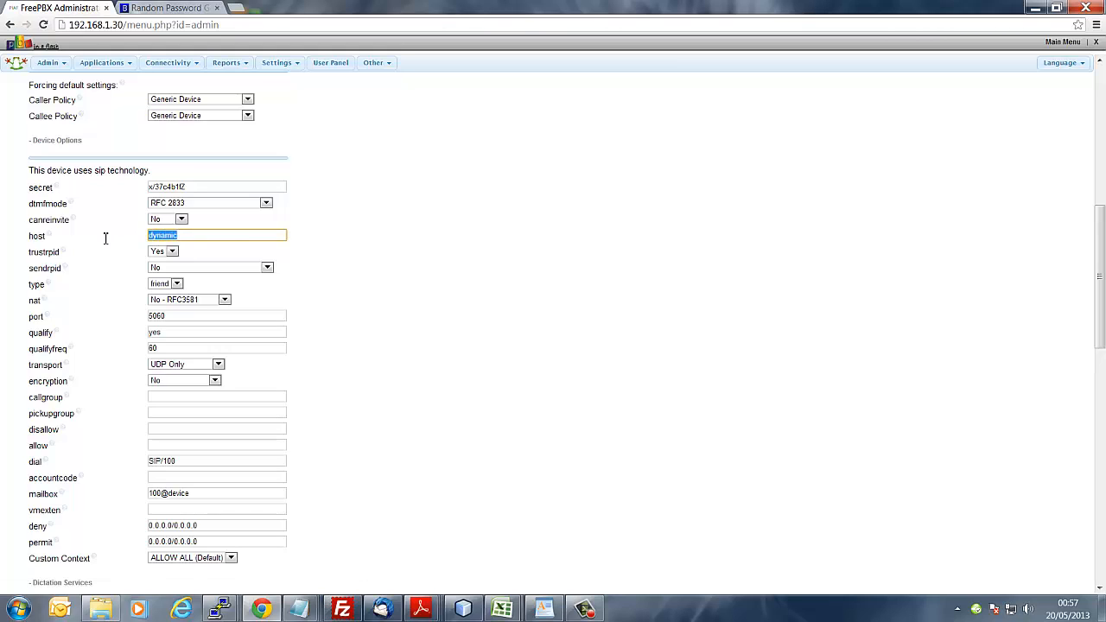
left_click(196, 236)
left_click(472, 249)
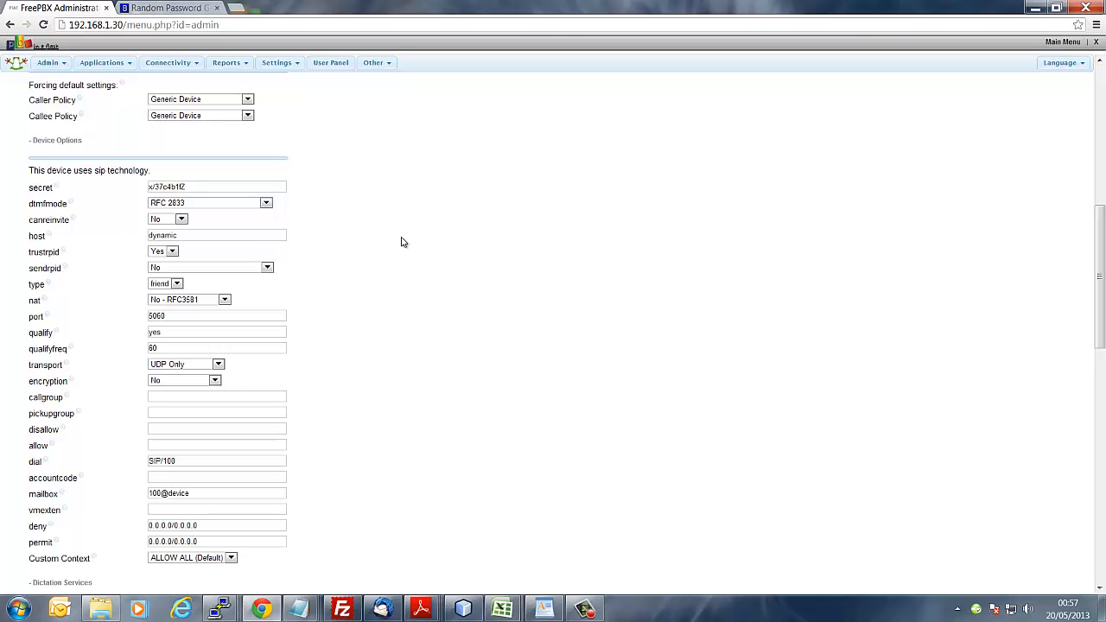
scroll(402, 242, "down", 8)
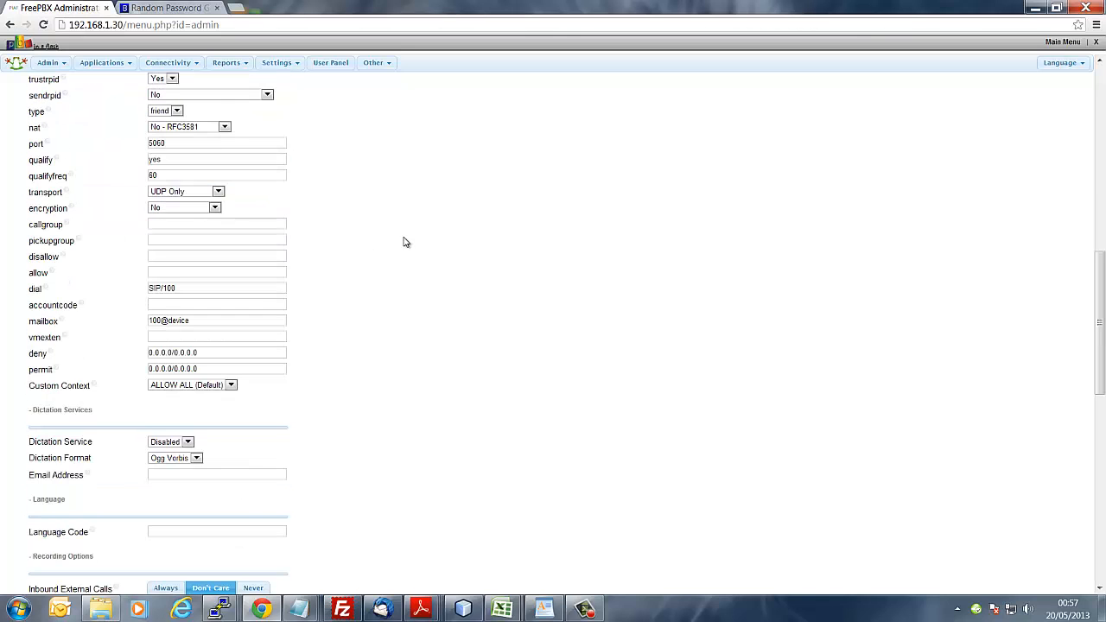
scroll(516, 246, "down", 3)
scroll(515, 246, "up", 15)
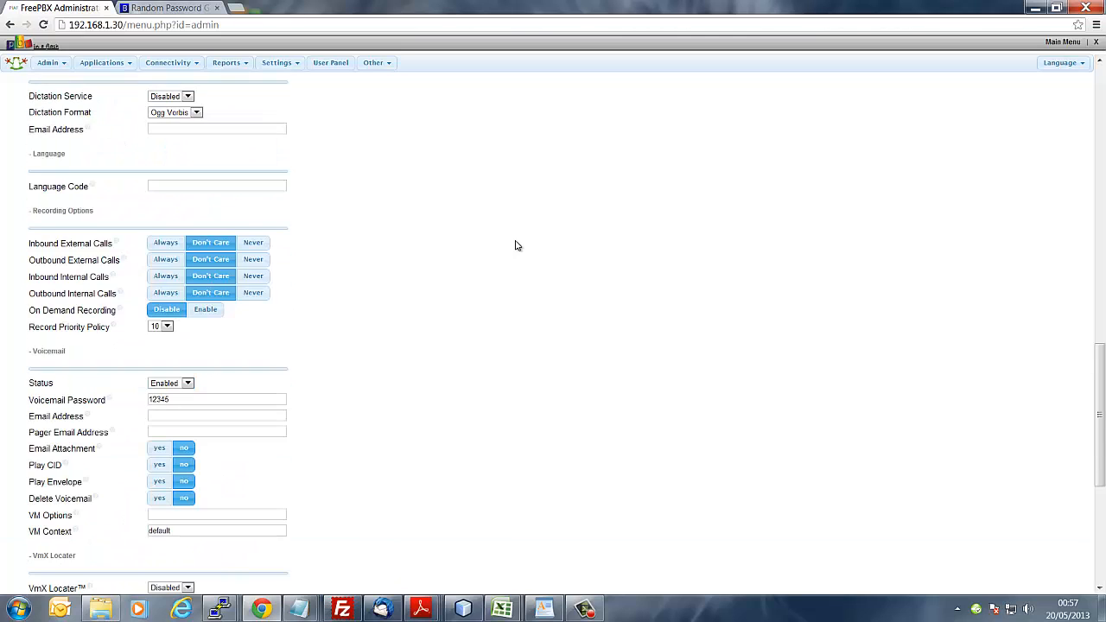
scroll(515, 245, "up", 3)
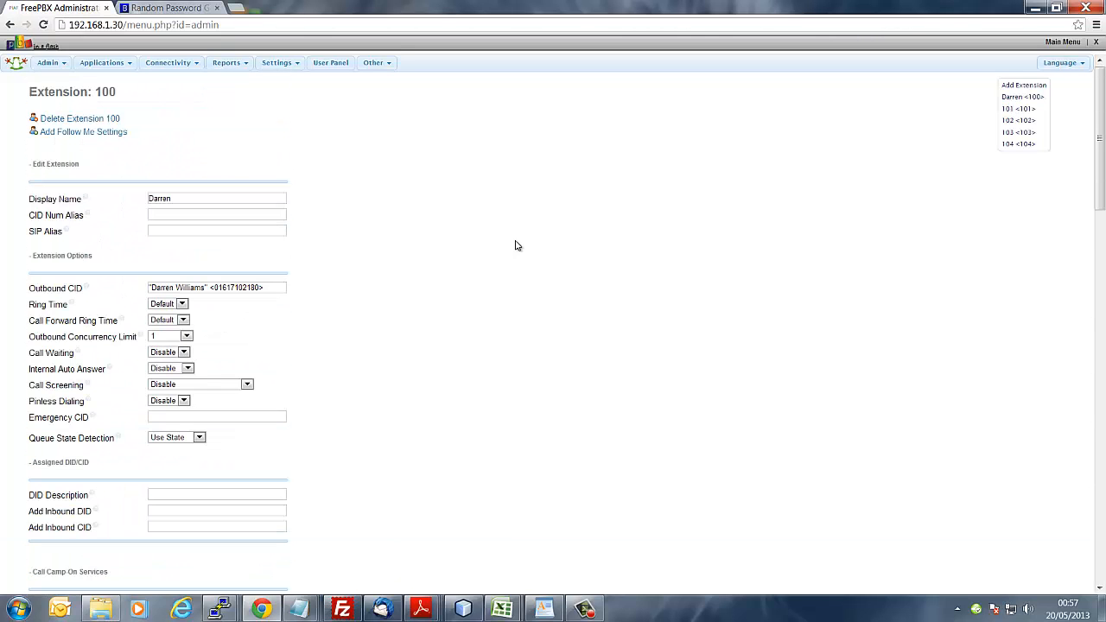